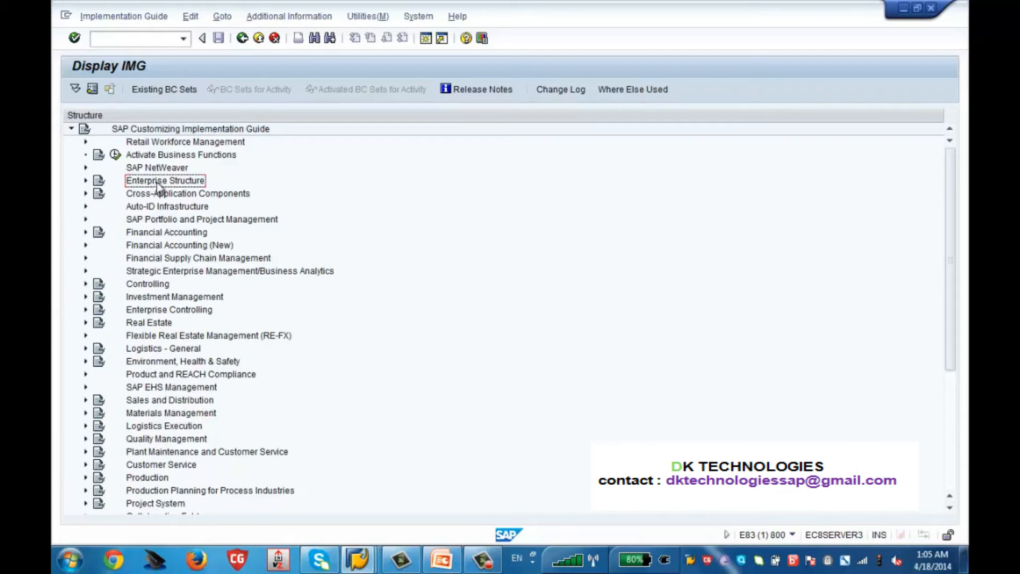
Step: Open the Employee Groups activity under Enterprise Structure, Definition, Human Resources Management in the implementation guide
{"action": "left_click", "coordinate": [84, 182]}
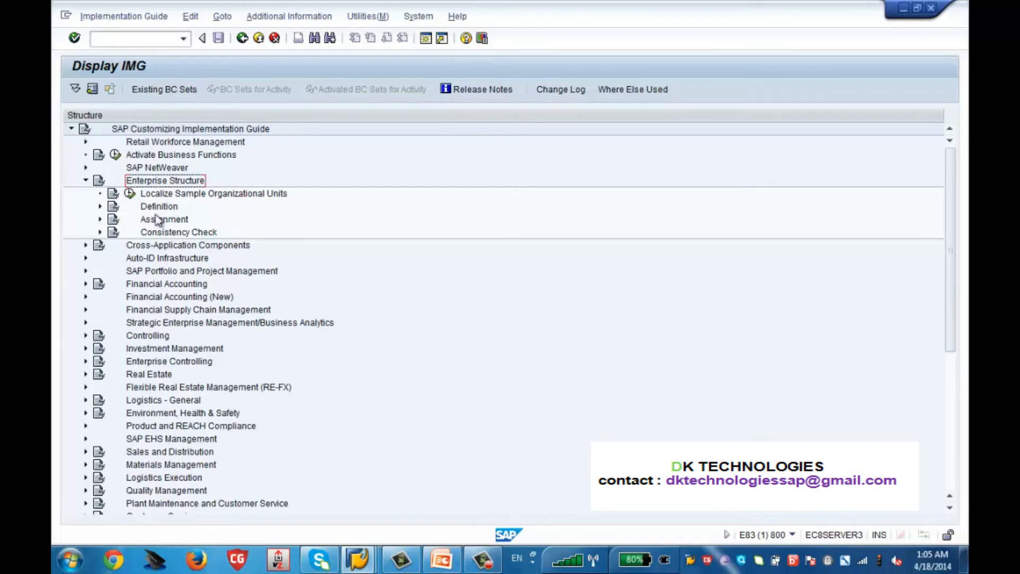
{"action": "left_click", "coordinate": [159, 221]}
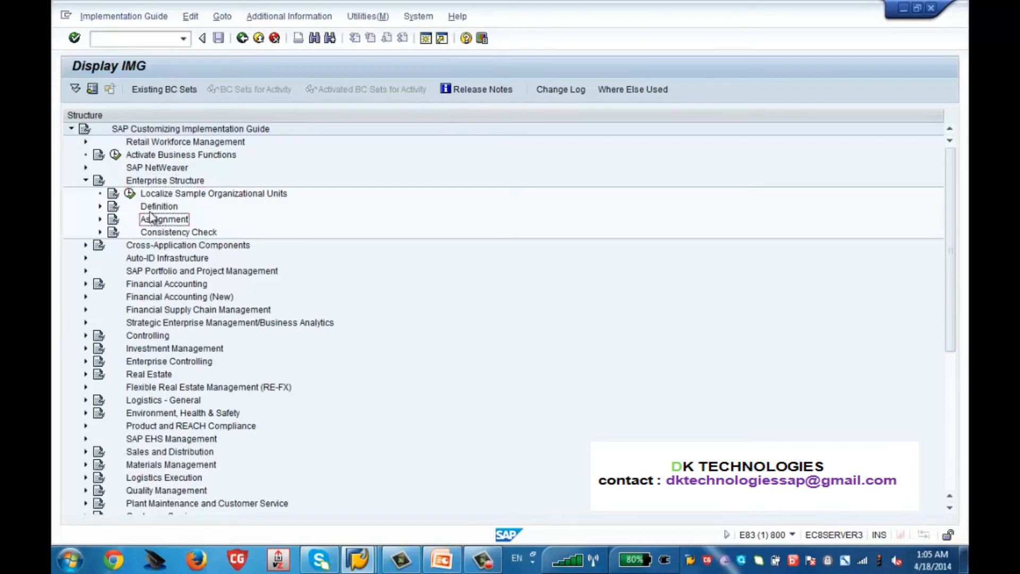
{"action": "left_click", "coordinate": [153, 208]}
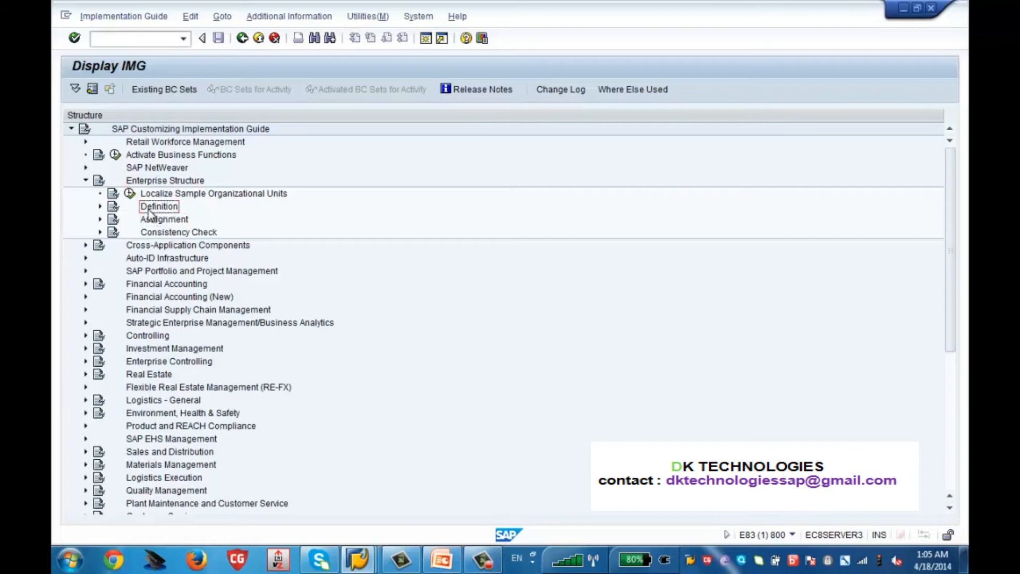
{"action": "left_click", "coordinate": [101, 206]}
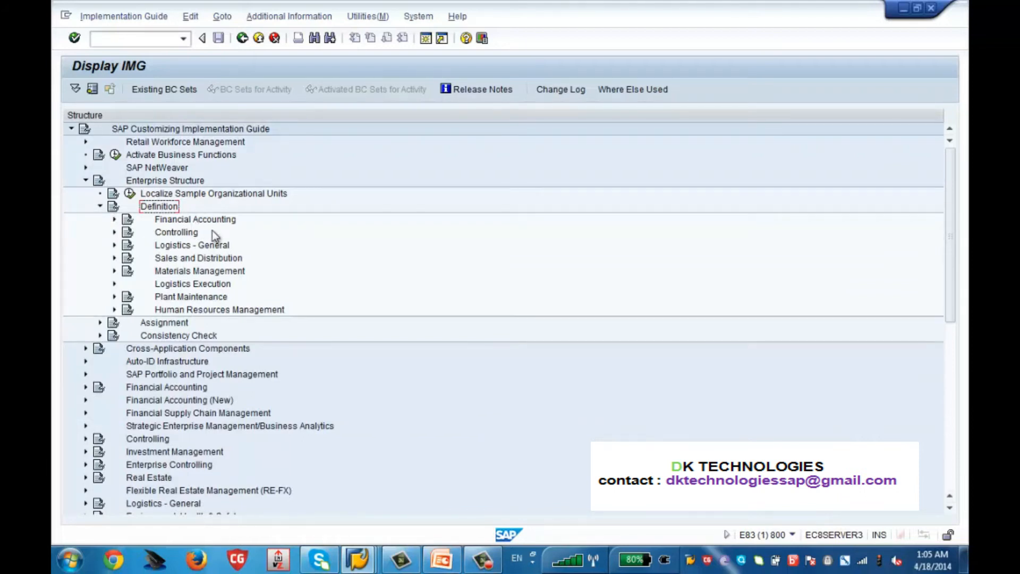
{"action": "left_click", "coordinate": [180, 311]}
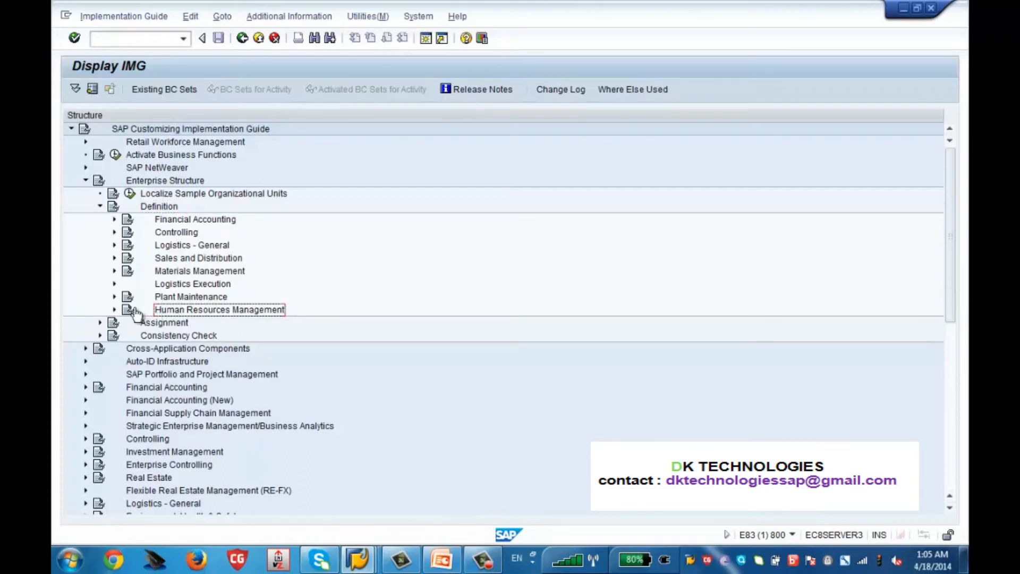
{"action": "left_click", "coordinate": [114, 310]}
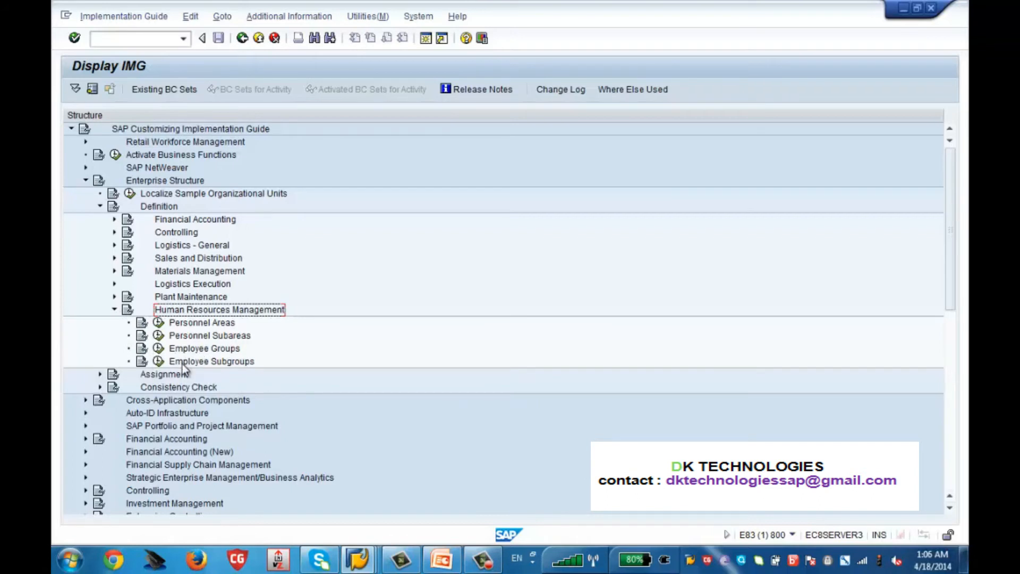
{"action": "left_click", "coordinate": [159, 349]}
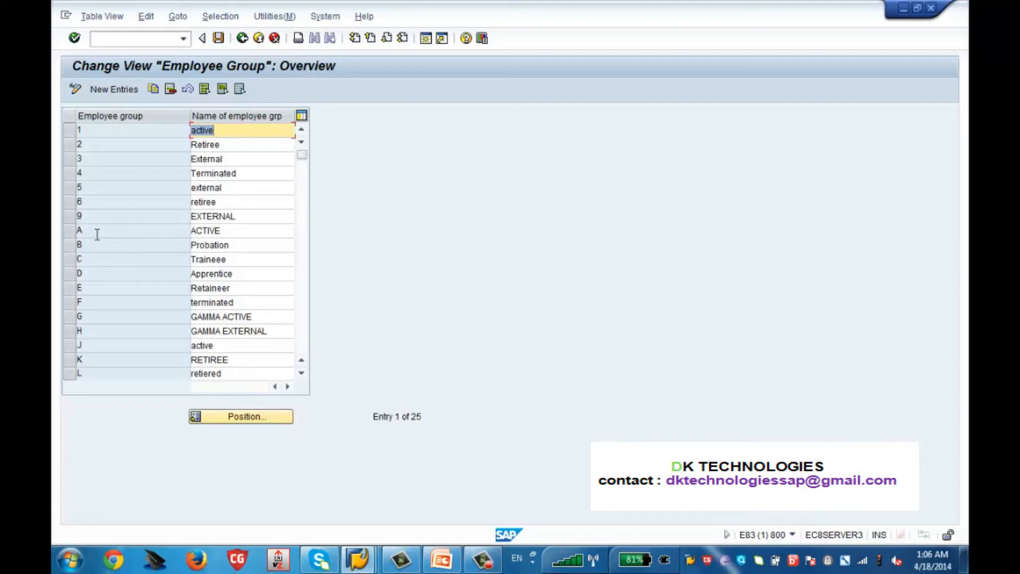
{"action": "left_click", "coordinate": [118, 91]}
{"action": "type", "text": "3"}
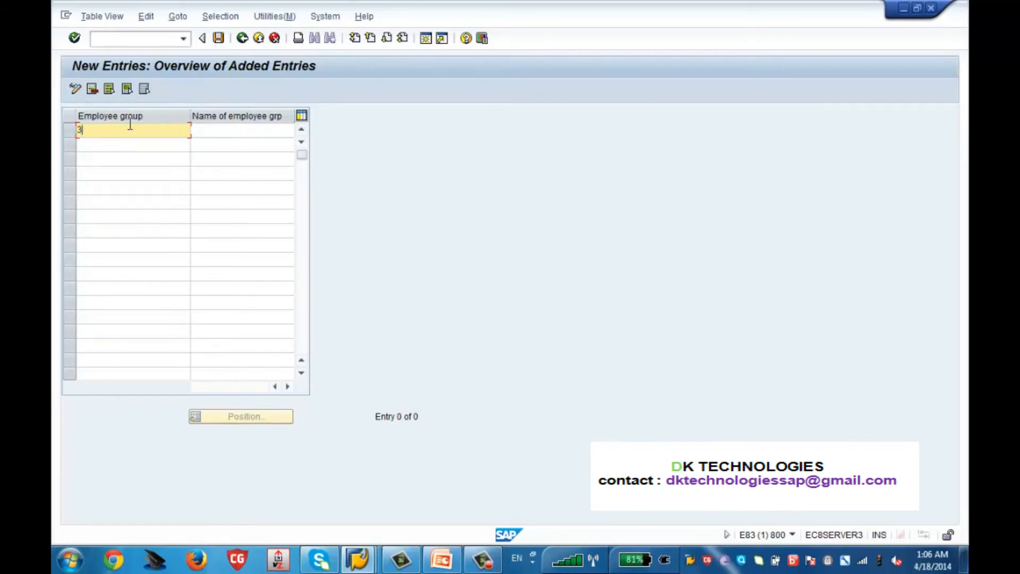
{"action": "key", "text": "BackSpace"}
{"action": "left_click", "coordinate": [243, 38]}
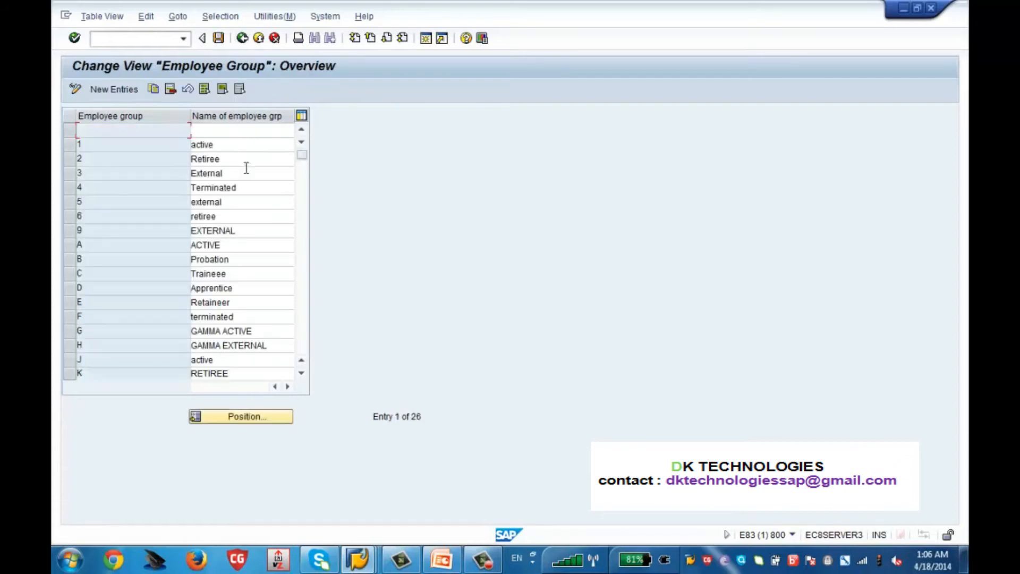
Step: Mark employee groups Z (Zenith Active) and T (Zenith Trainee) for review, and return to the implementation guide without saving
{"action": "left_click", "coordinate": [301, 261]}
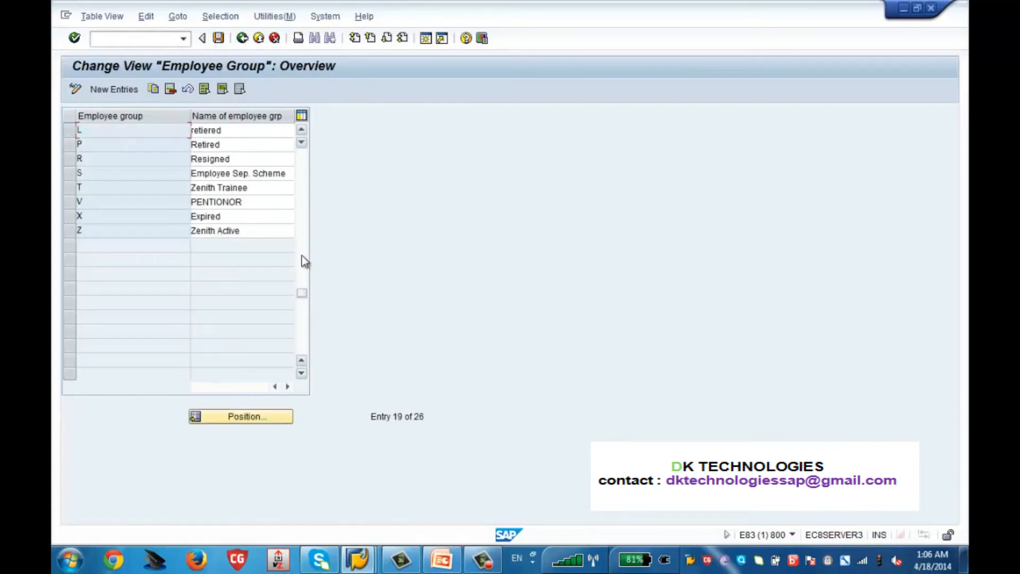
{"action": "left_click", "coordinate": [303, 179]}
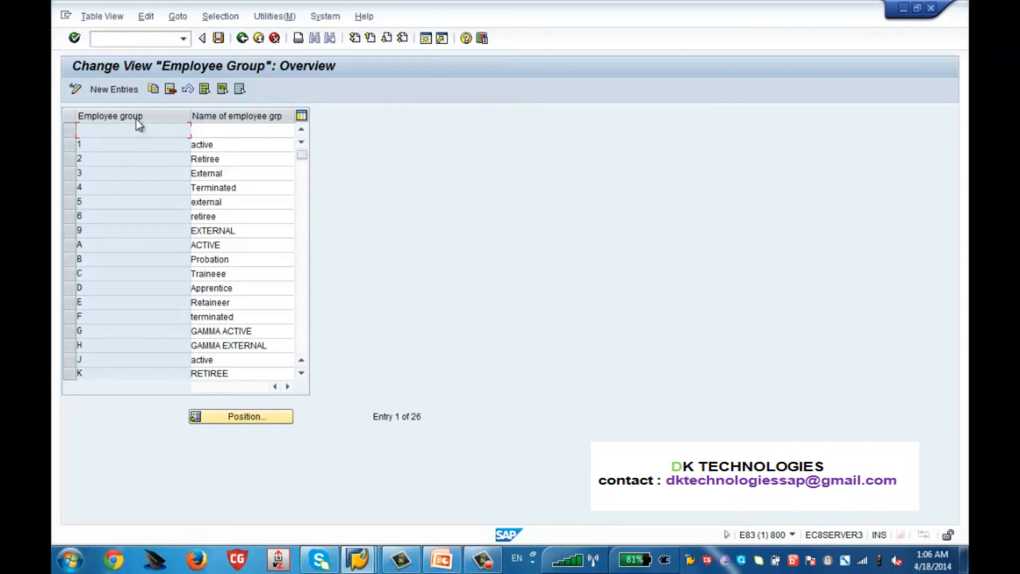
{"action": "left_click", "coordinate": [113, 89]}
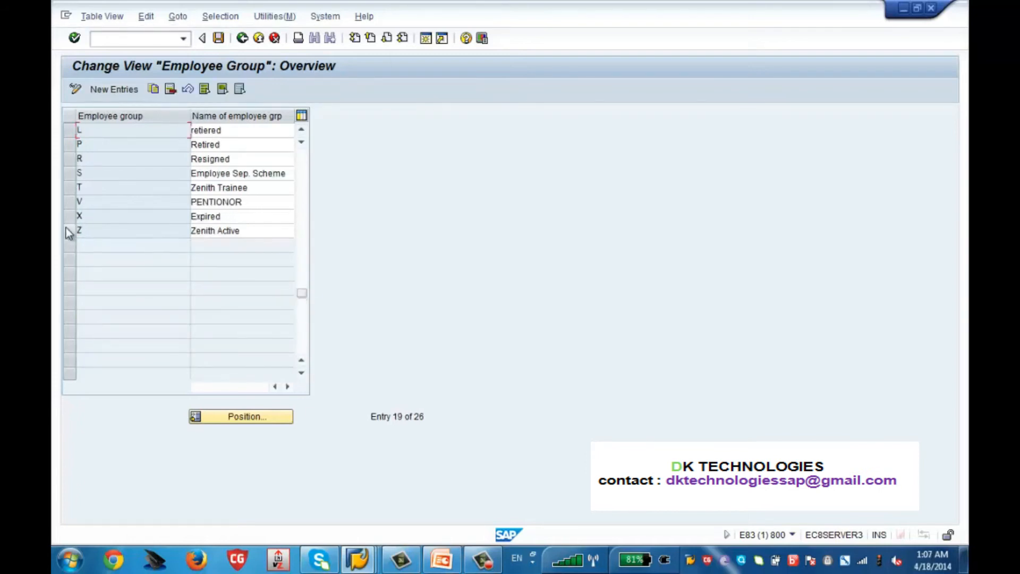
{"action": "left_click", "coordinate": [68, 231]}
{"action": "left_click", "coordinate": [68, 190]}
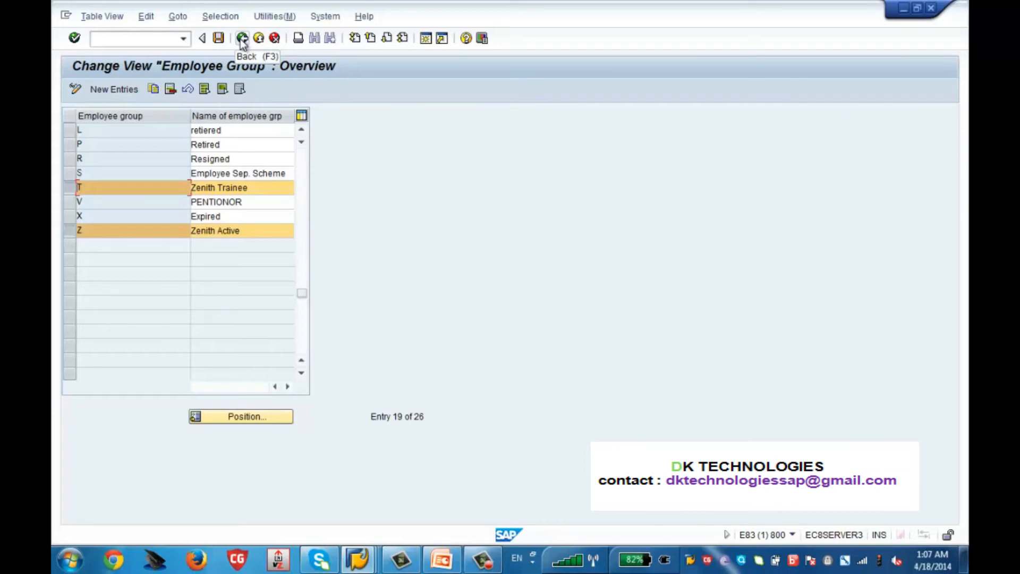
{"action": "left_click", "coordinate": [241, 39]}
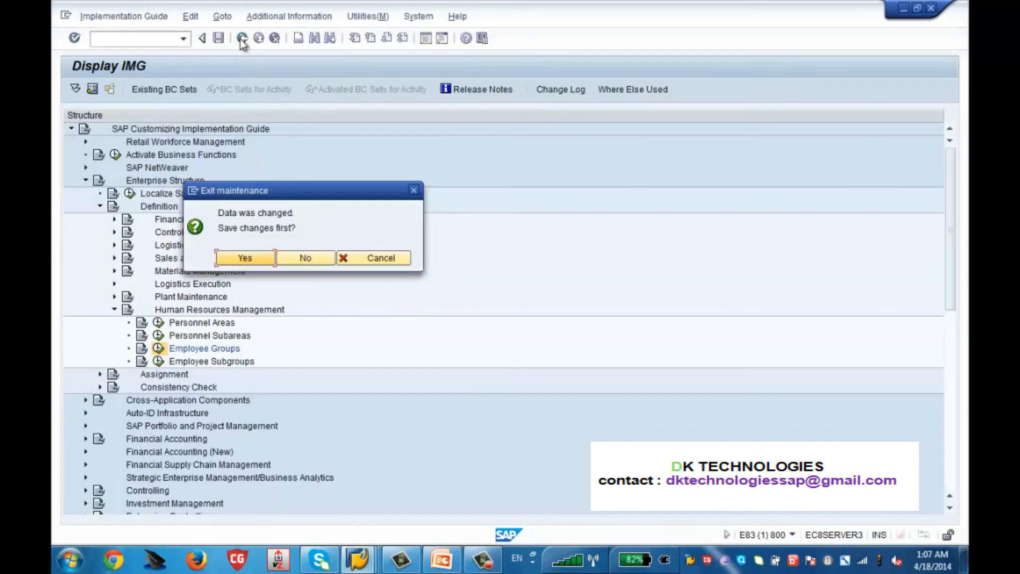
{"action": "left_click", "coordinate": [299, 258]}
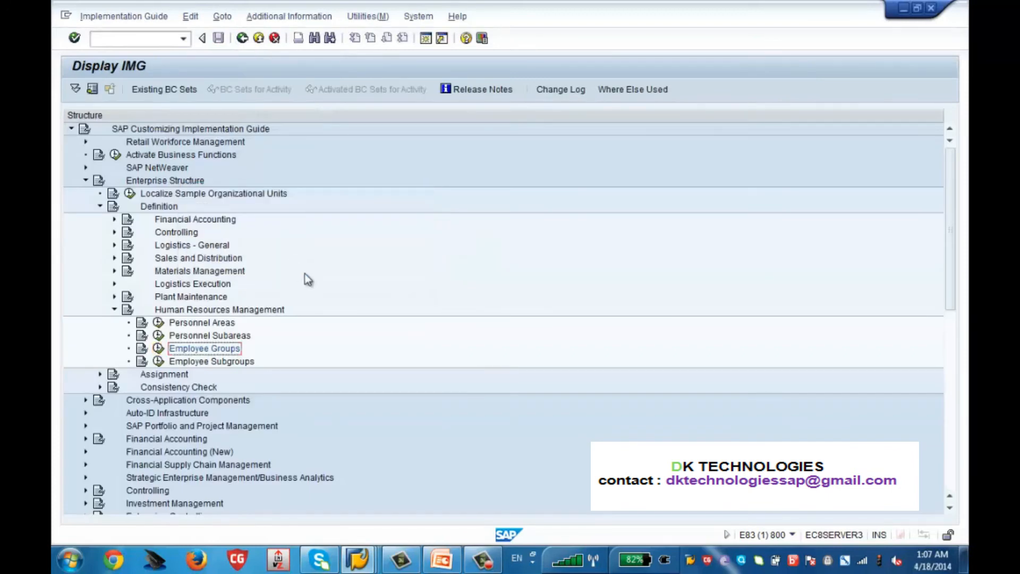
Step: Open the Define employee subgroup activity of Employee Subgroups
{"action": "left_click", "coordinate": [161, 363]}
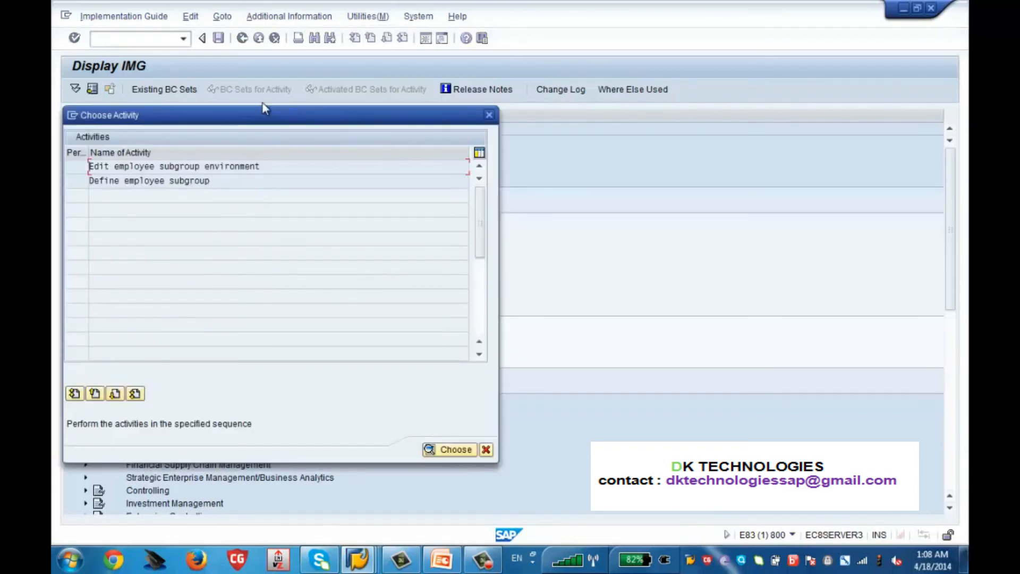
{"action": "left_click_drag", "start_coordinate": [261, 116], "coordinate": [569, 85]}
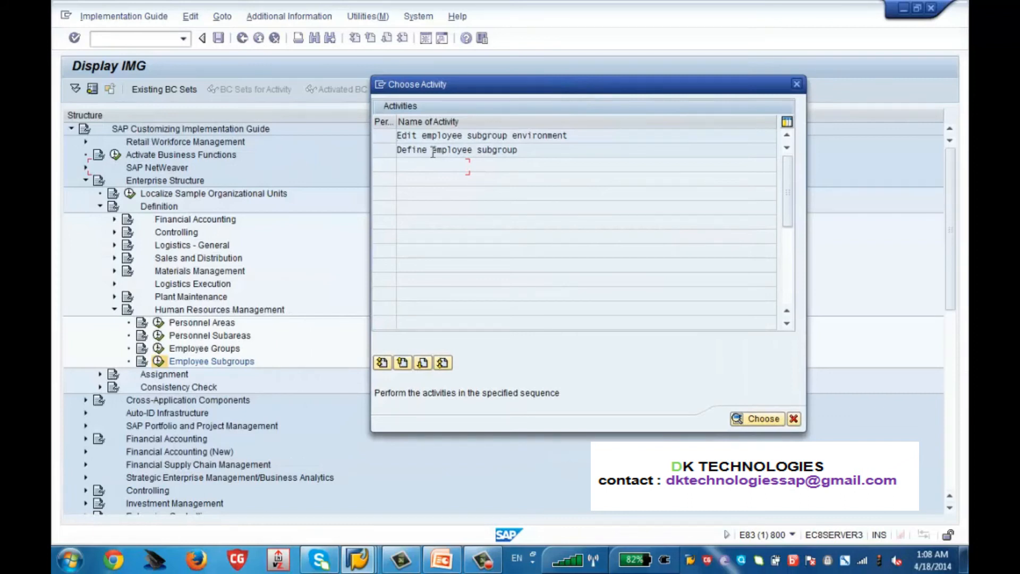
{"action": "double_click", "coordinate": [432, 151]}
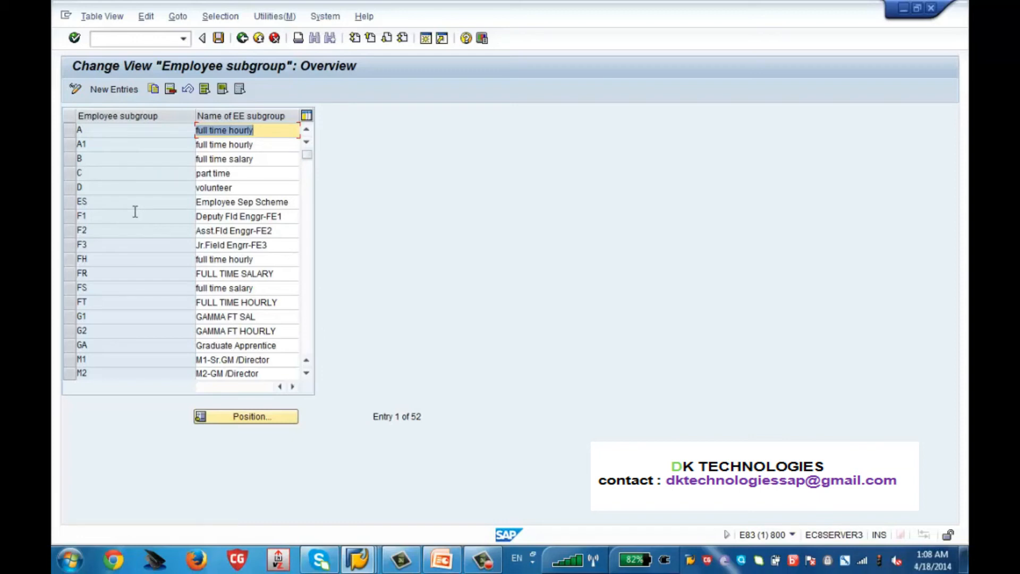
Step: Mark employee subgroups ZS (Zenith Salaried) and ZH (Zenith Hourly) for review, and return to the implementation guide
{"action": "left_click", "coordinate": [306, 330]}
{"action": "left_click", "coordinate": [306, 330]}
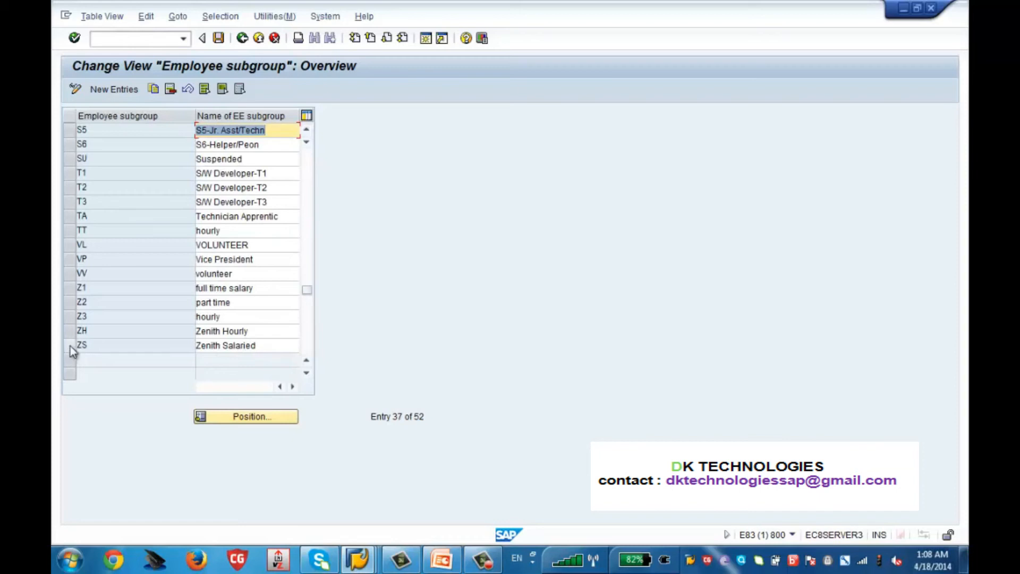
{"action": "left_click", "coordinate": [69, 345]}
{"action": "left_click", "coordinate": [71, 331]}
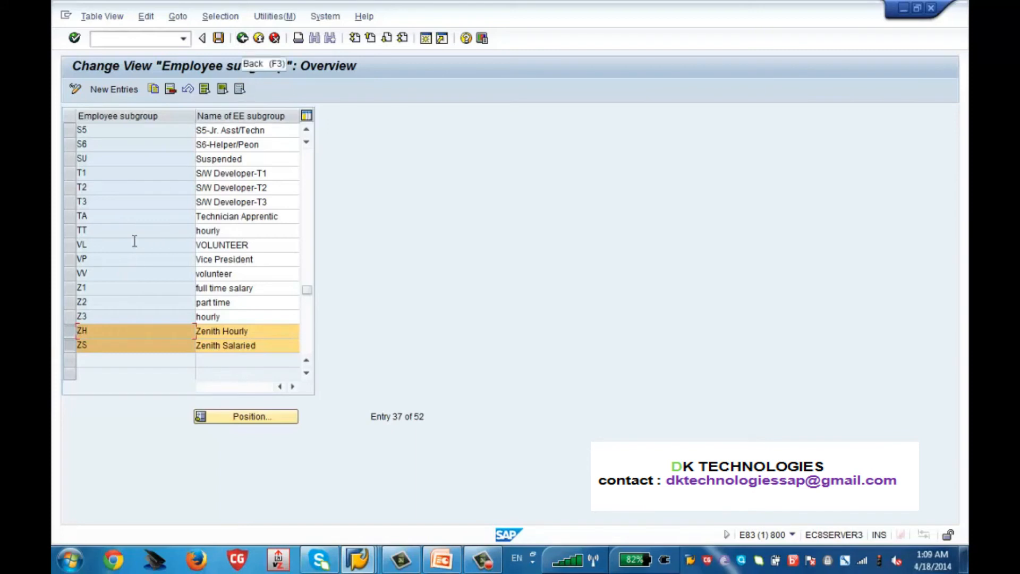
{"action": "left_click", "coordinate": [242, 39]}
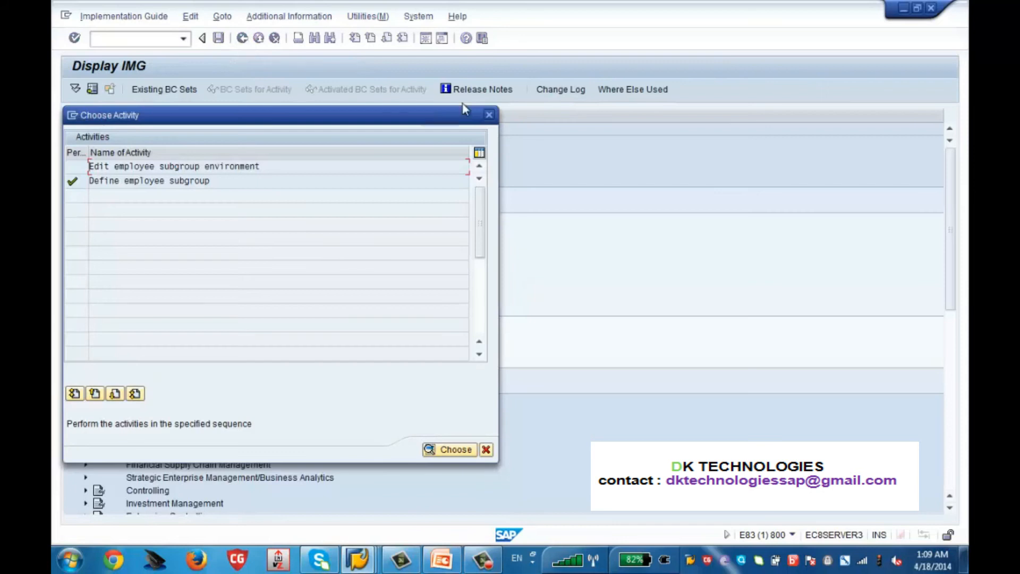
{"action": "left_click", "coordinate": [491, 118]}
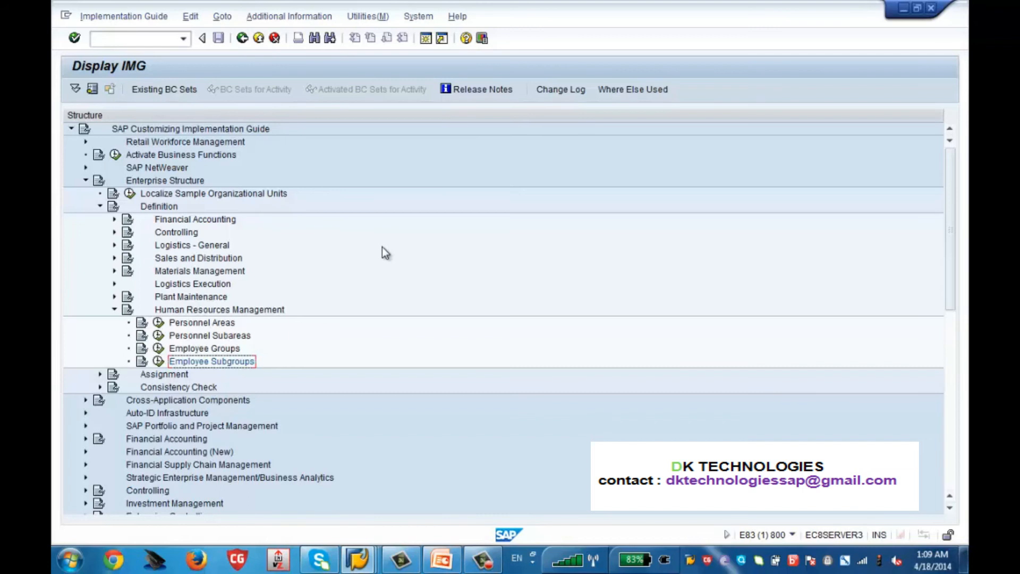
Step: Collapse the Definition branch and open Assign employee subgroup to employee group under Assignment, Human Resources Management
{"action": "left_click", "coordinate": [115, 309]}
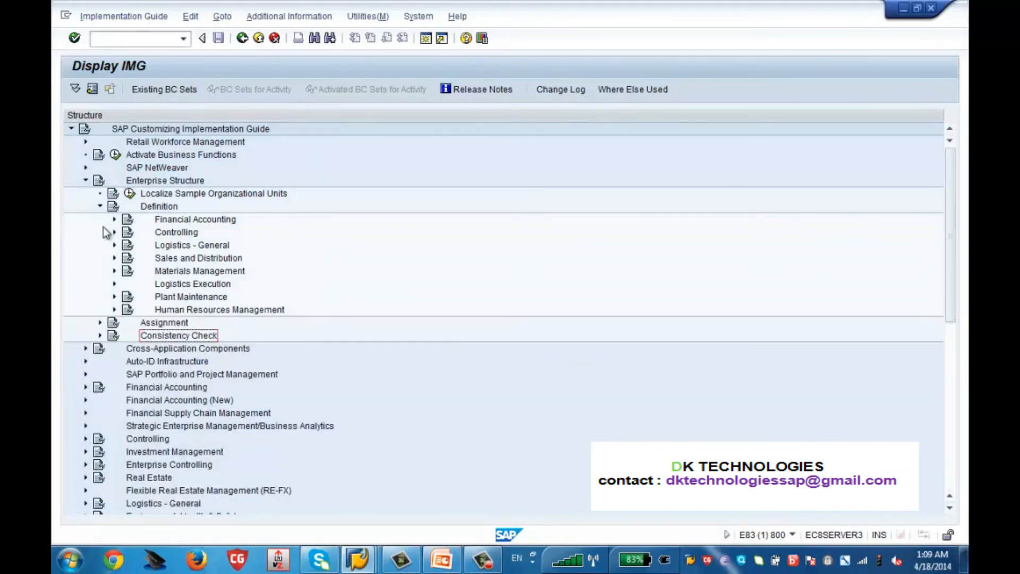
{"action": "left_click", "coordinate": [100, 206]}
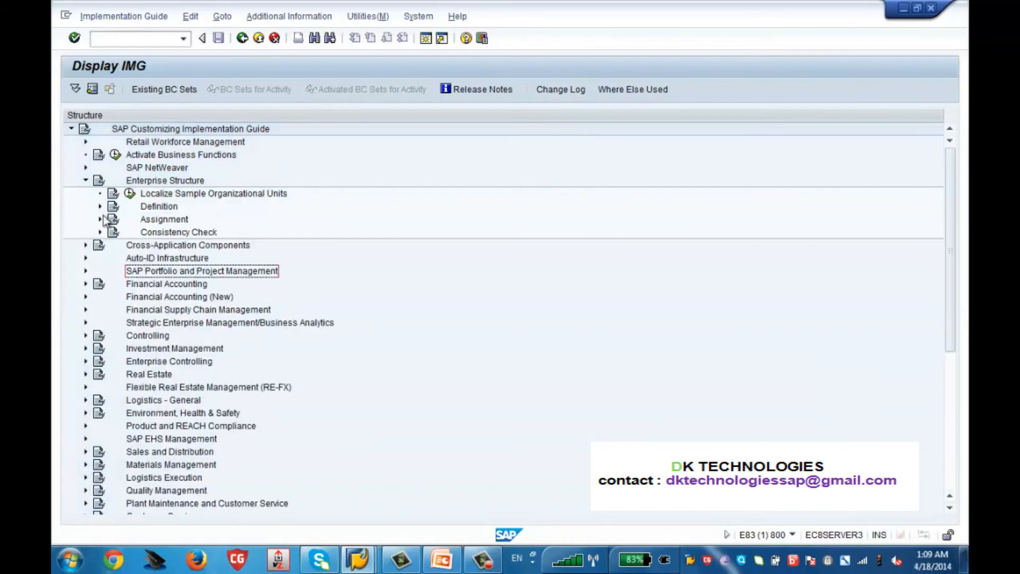
{"action": "left_click", "coordinate": [151, 220]}
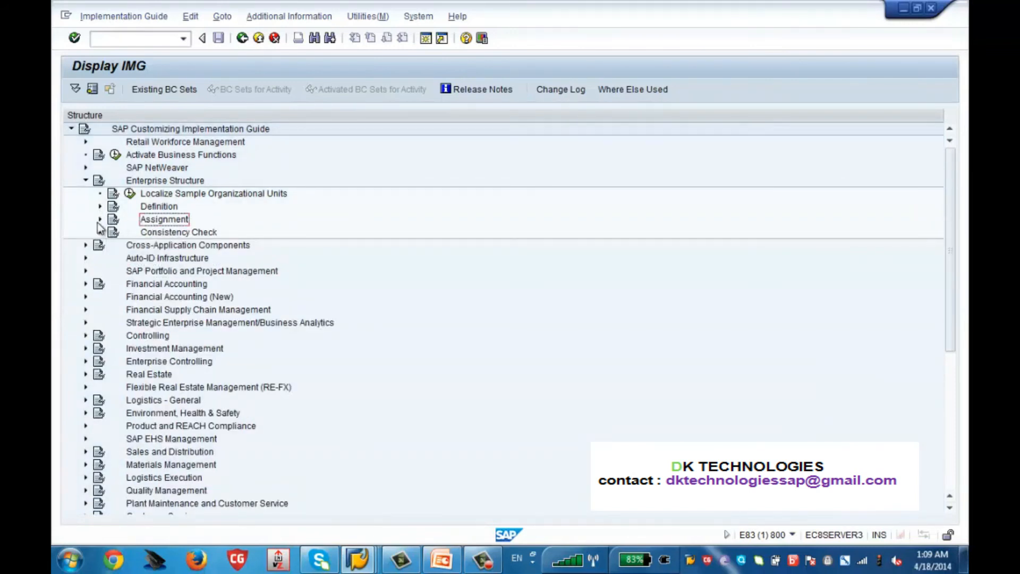
{"action": "left_click", "coordinate": [100, 219]}
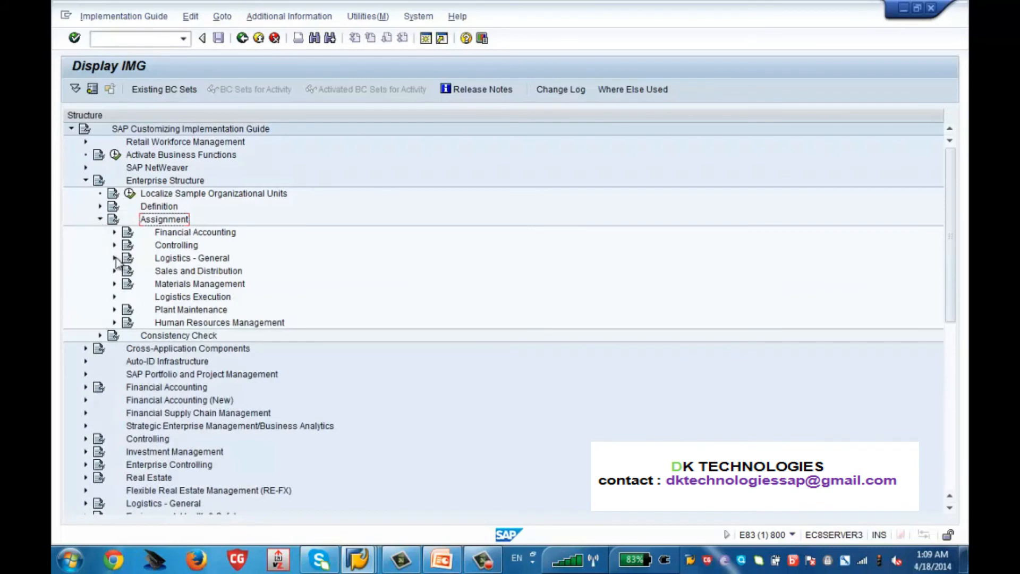
{"action": "left_click", "coordinate": [180, 324]}
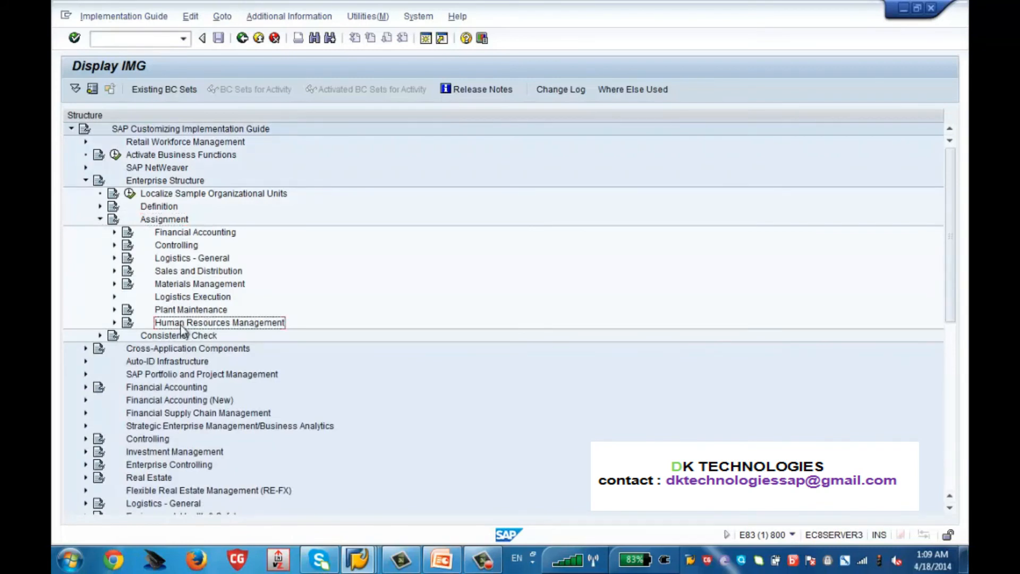
{"action": "left_click", "coordinate": [114, 322]}
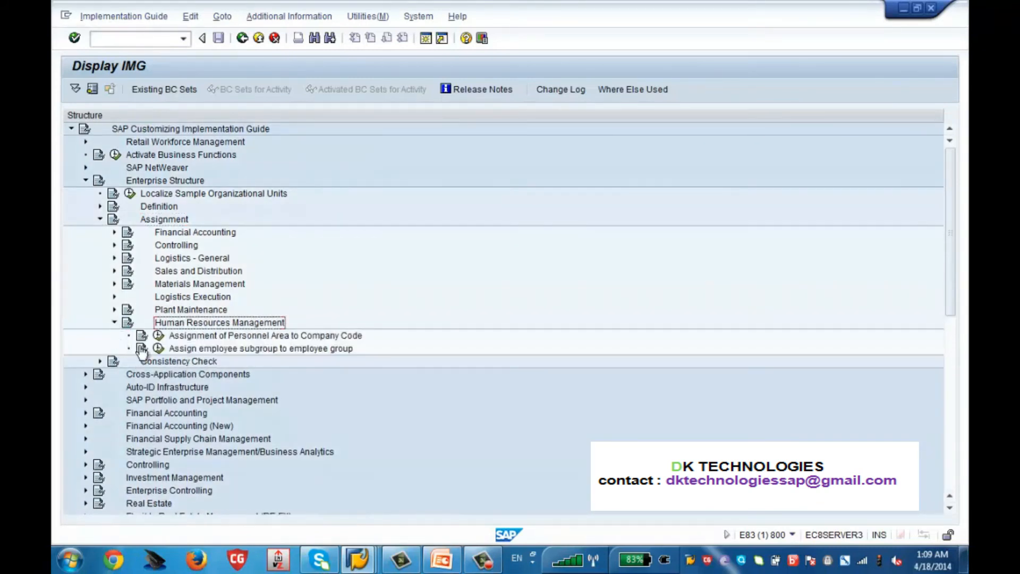
{"action": "left_click", "coordinate": [207, 353]}
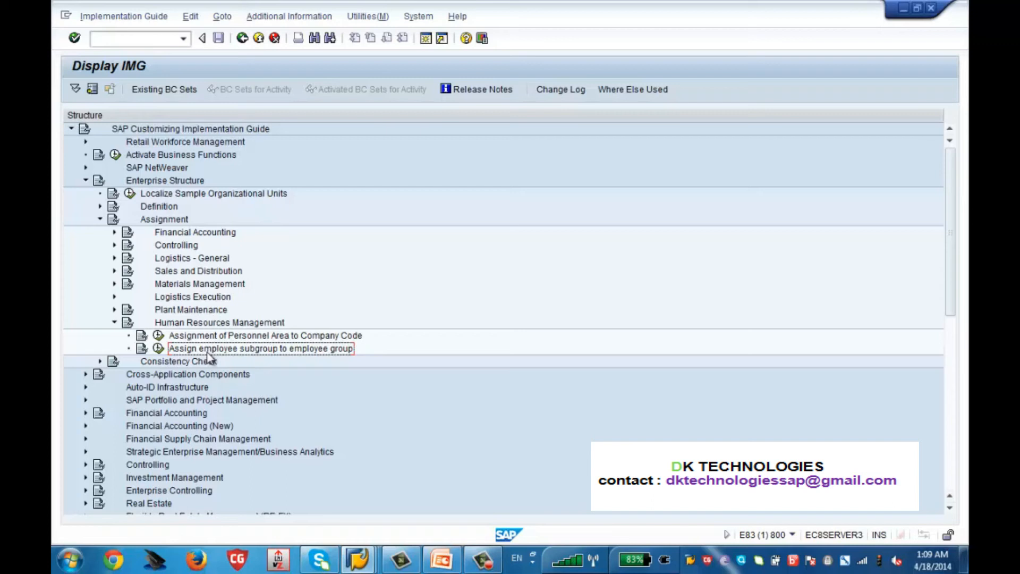
{"action": "left_click", "coordinate": [158, 349]}
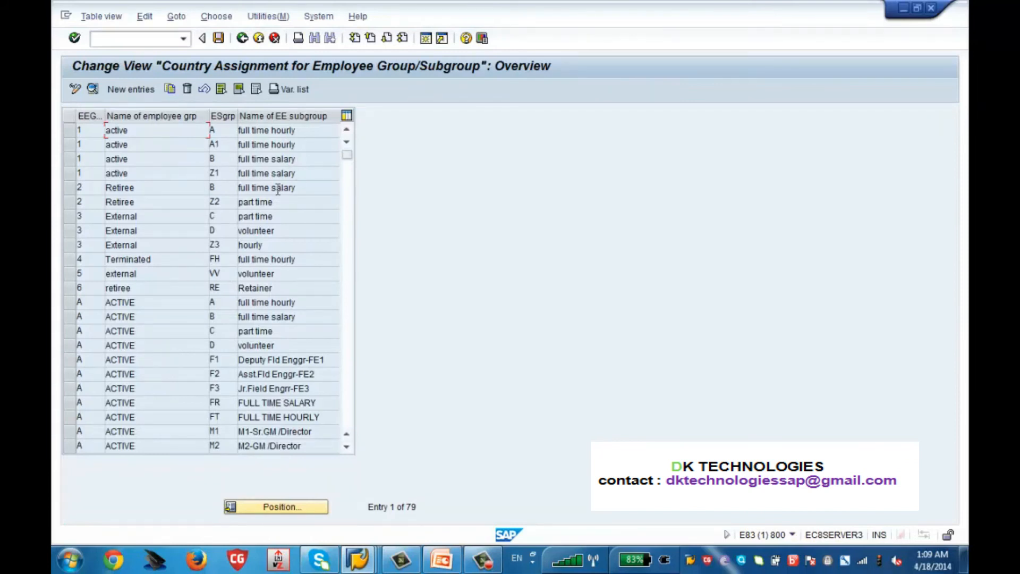
{"action": "left_click", "coordinate": [138, 95]}
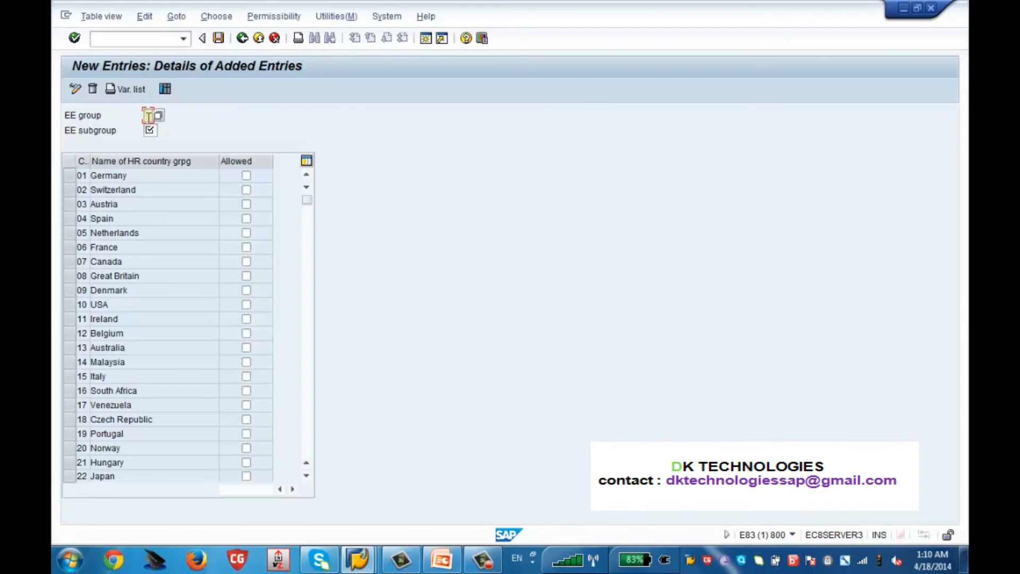
{"action": "left_click", "coordinate": [248, 41]}
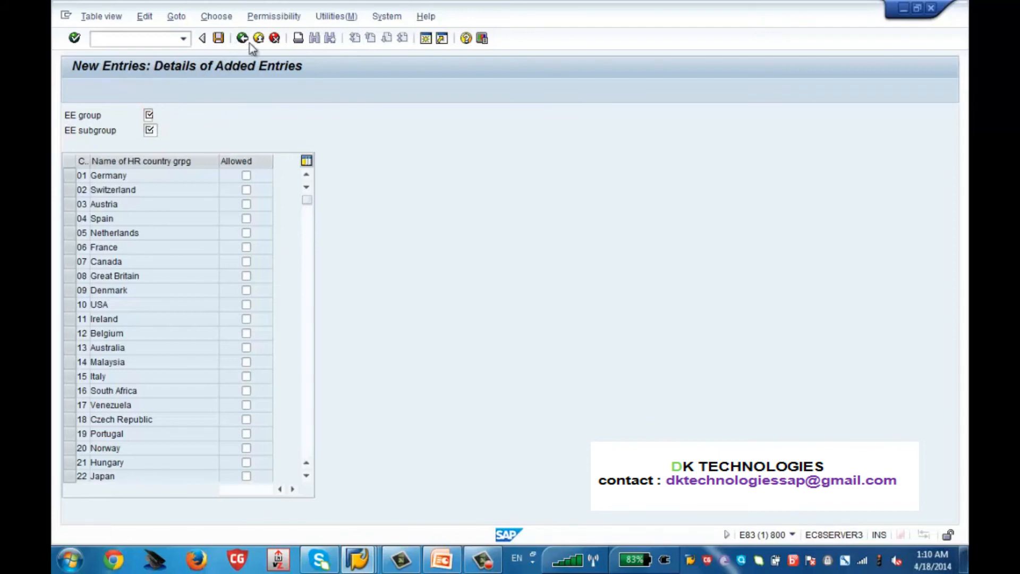
{"action": "left_click", "coordinate": [270, 41]}
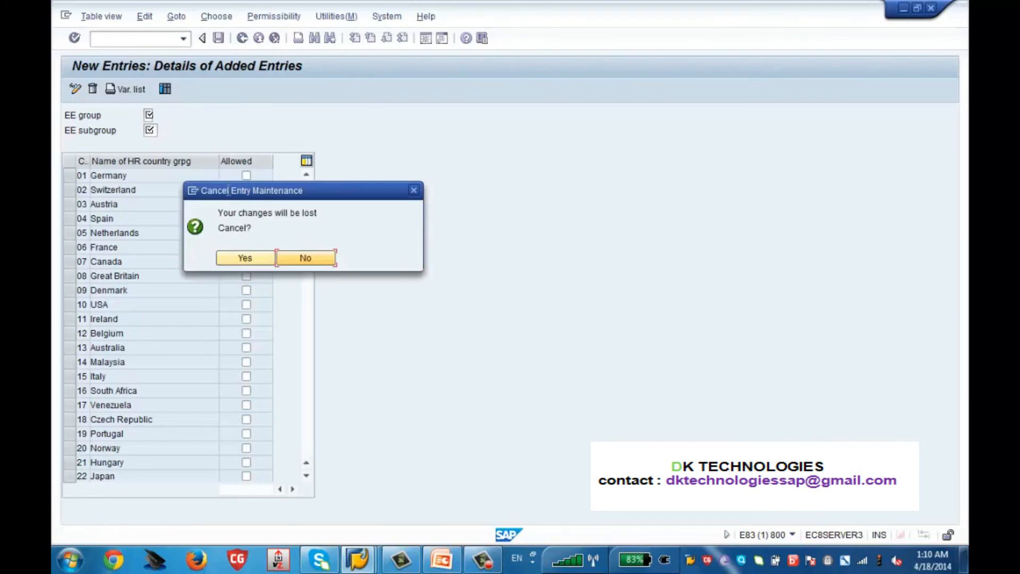
{"action": "left_click", "coordinate": [259, 259]}
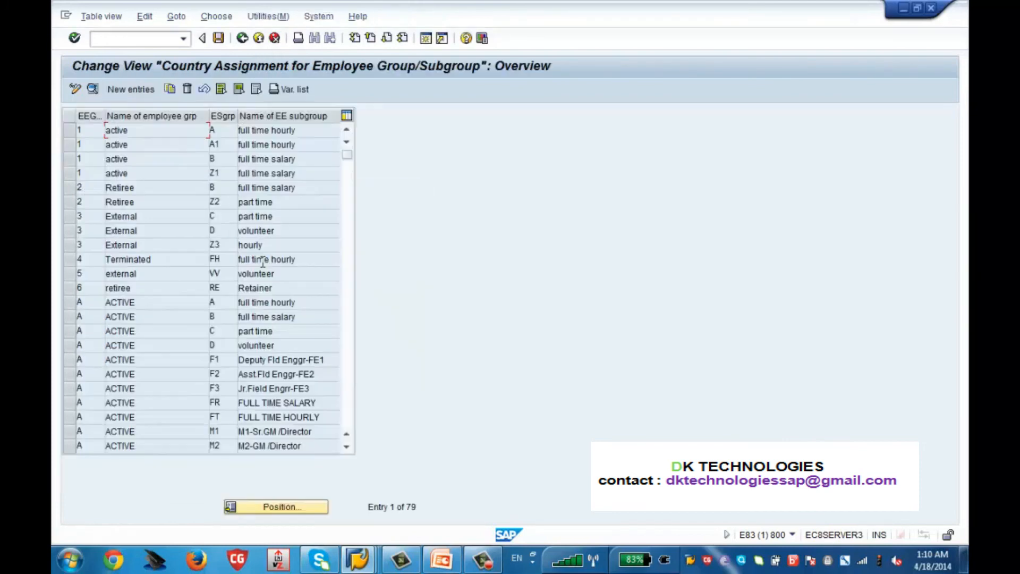
Step: Find the Zenith Active assignments, view the countries allowed for subgroup ZH (Zenith Hourly), and return to the overview
{"action": "left_click", "coordinate": [351, 383]}
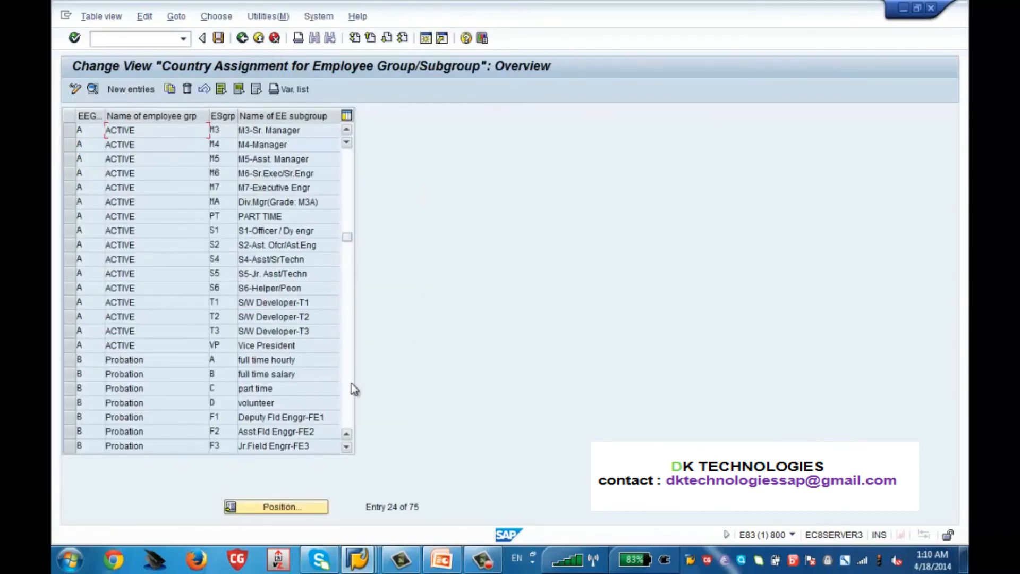
{"action": "left_click", "coordinate": [351, 384]}
{"action": "left_click", "coordinate": [351, 384]}
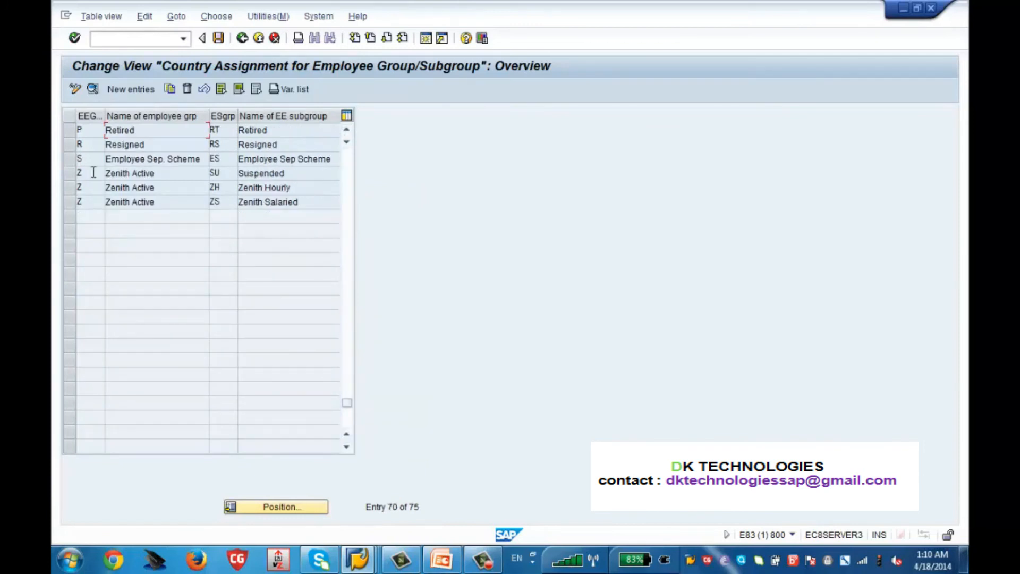
{"action": "left_click", "coordinate": [73, 202]}
{"action": "left_click", "coordinate": [73, 192]}
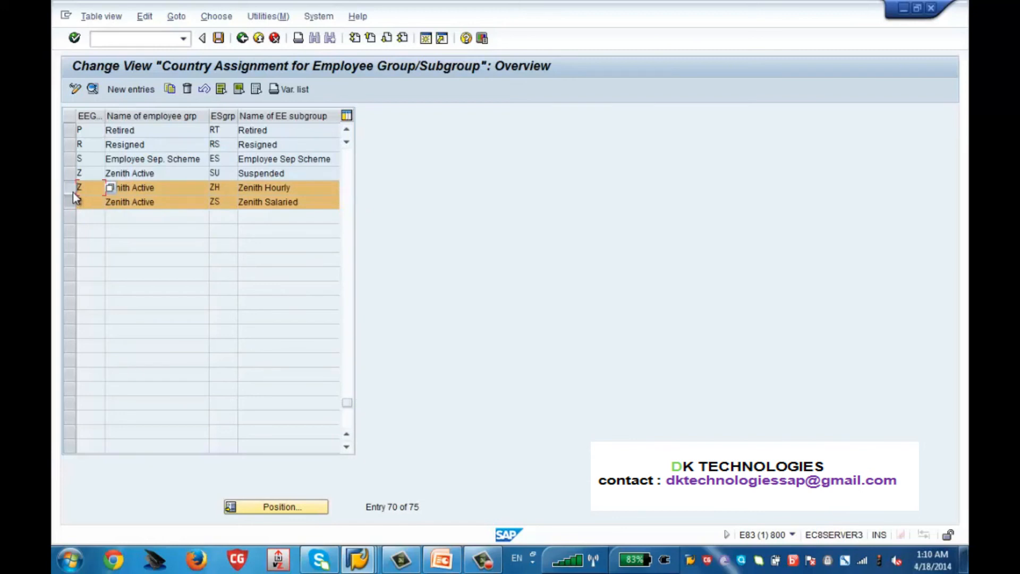
{"action": "left_click", "coordinate": [72, 192]}
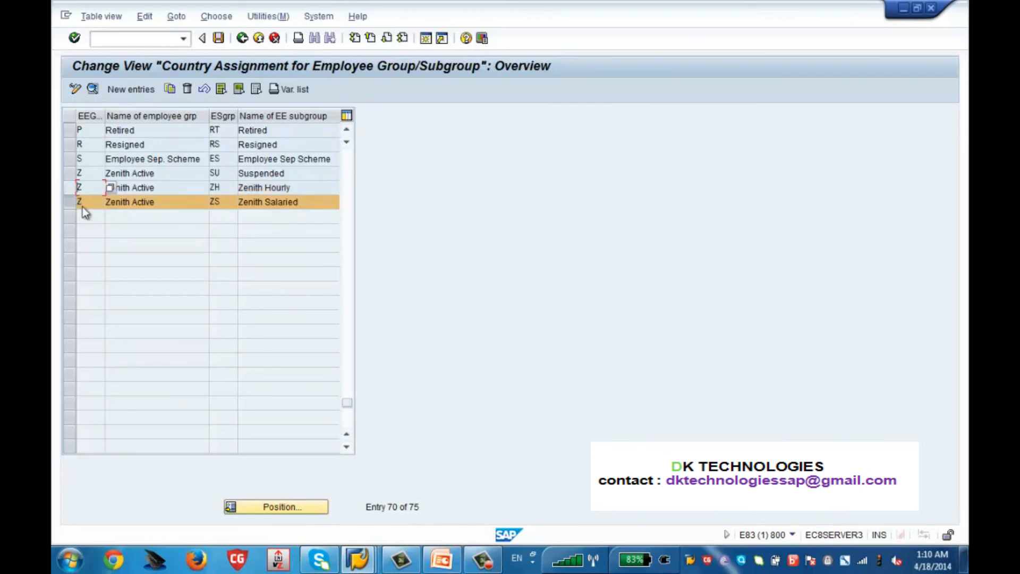
{"action": "left_click", "coordinate": [92, 89]}
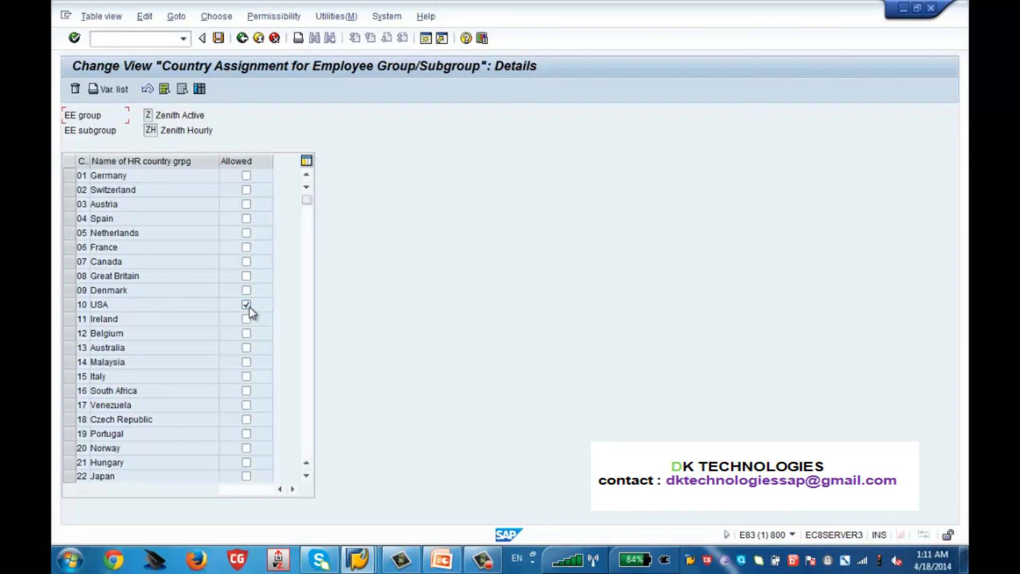
{"action": "left_click", "coordinate": [245, 38]}
Step: Mark only the ZH (Zenith Hourly) assignment, review its country grouping details again, and return to the overview
{"action": "left_click", "coordinate": [74, 202]}
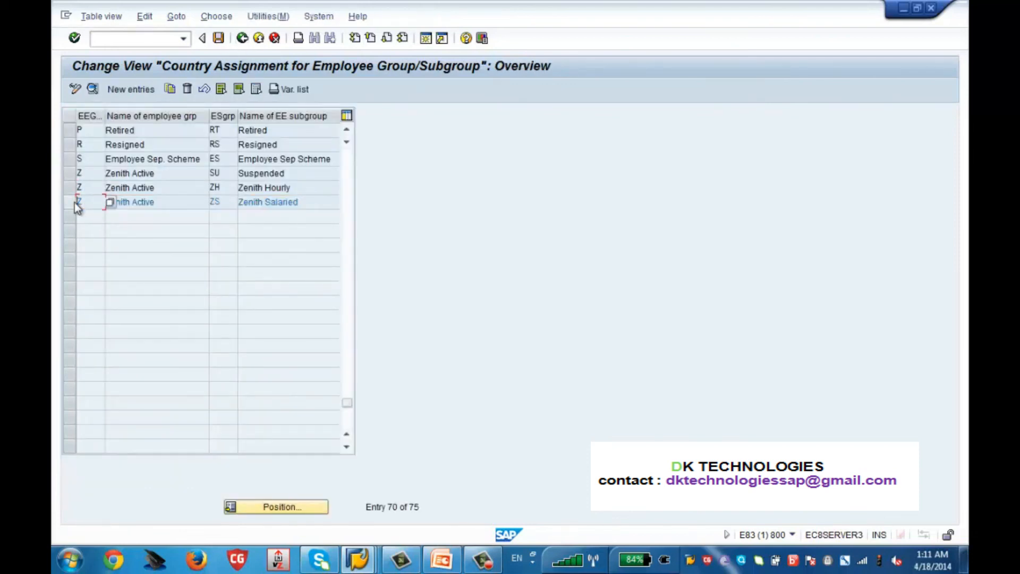
{"action": "left_click", "coordinate": [69, 184]}
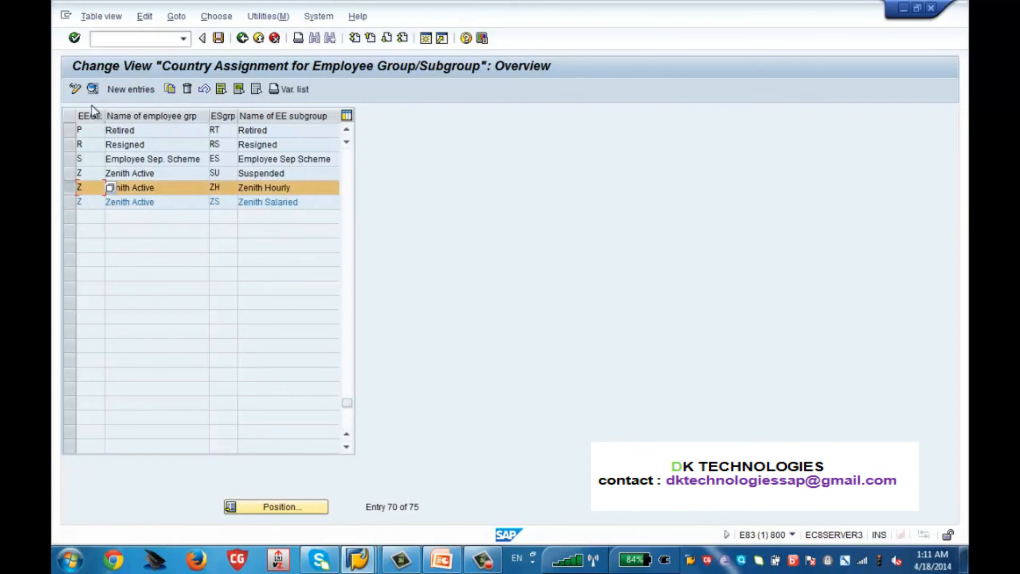
{"action": "left_click", "coordinate": [92, 90]}
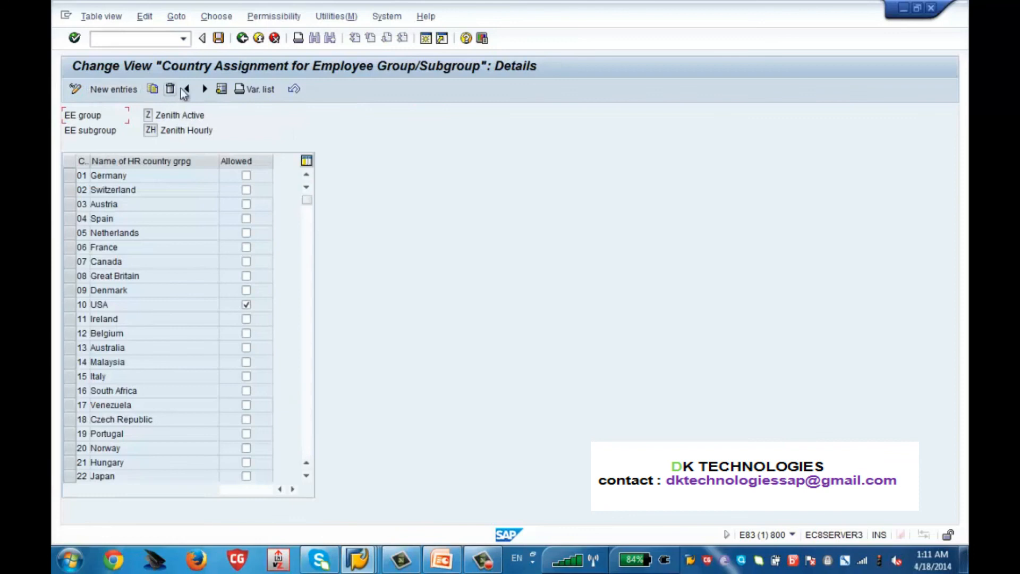
{"action": "left_click", "coordinate": [242, 39]}
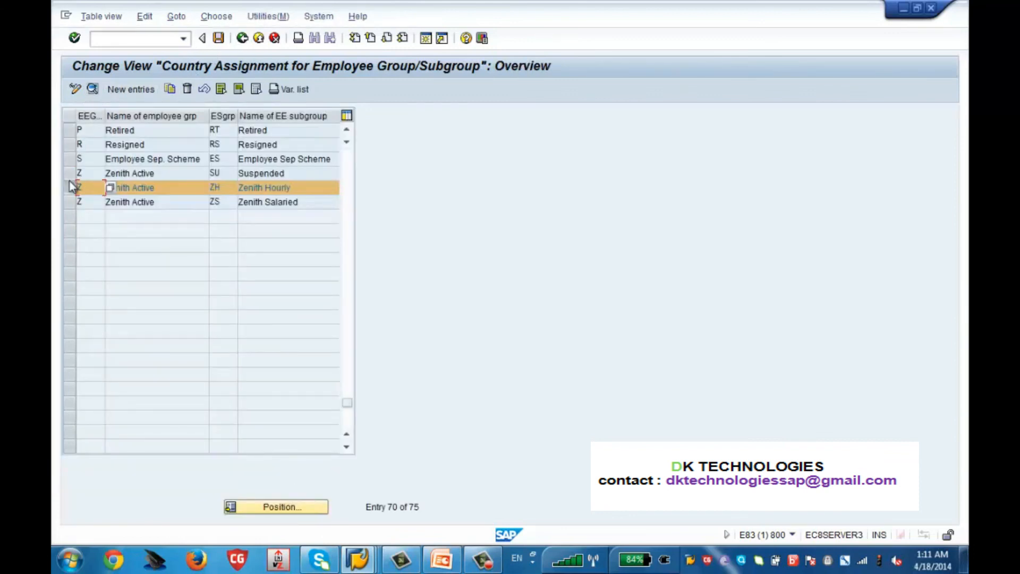
Step: View the countries allowed for Zenith Active with subgroup ZS (Zenith Salaried), return to the overview, and clear the row selection
{"action": "left_click", "coordinate": [70, 201]}
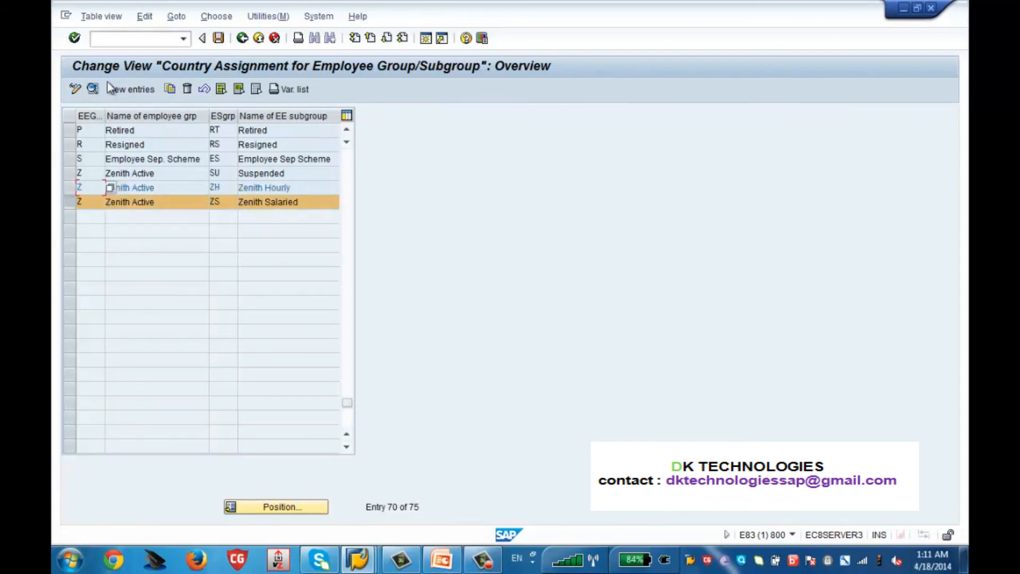
{"action": "left_click", "coordinate": [94, 89]}
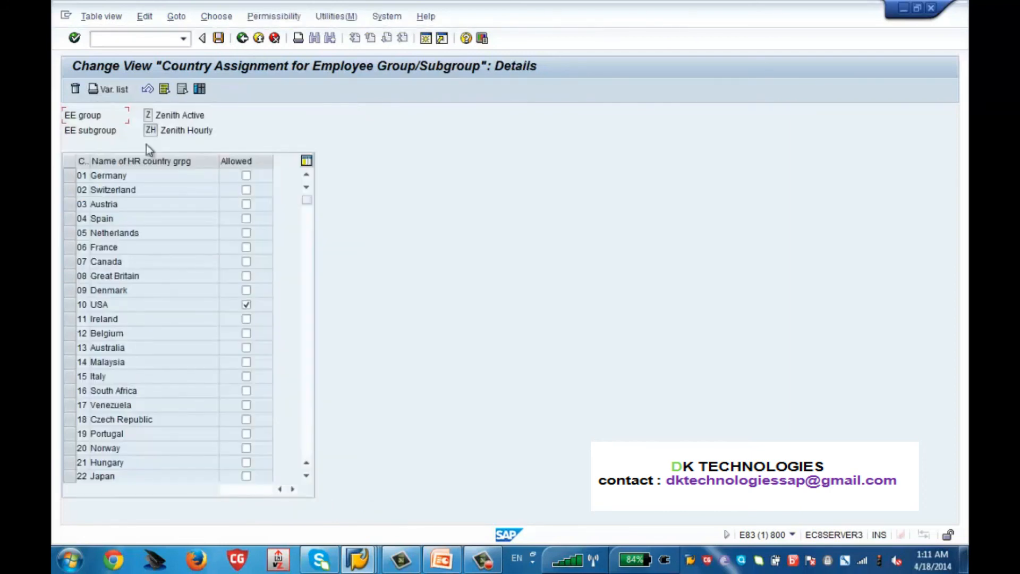
{"action": "left_click", "coordinate": [242, 39]}
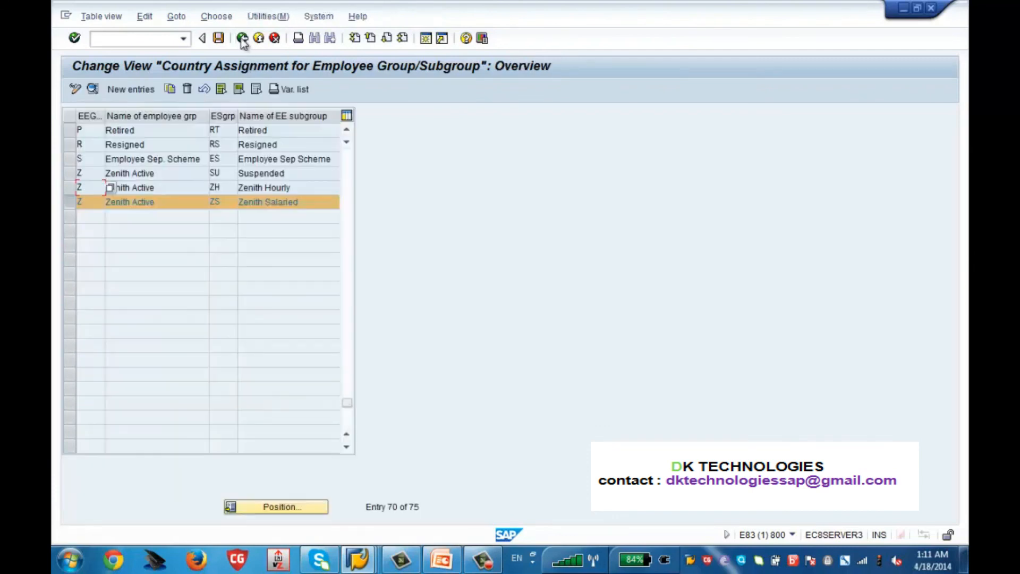
{"action": "left_click", "coordinate": [65, 188]}
{"action": "left_click", "coordinate": [69, 200]}
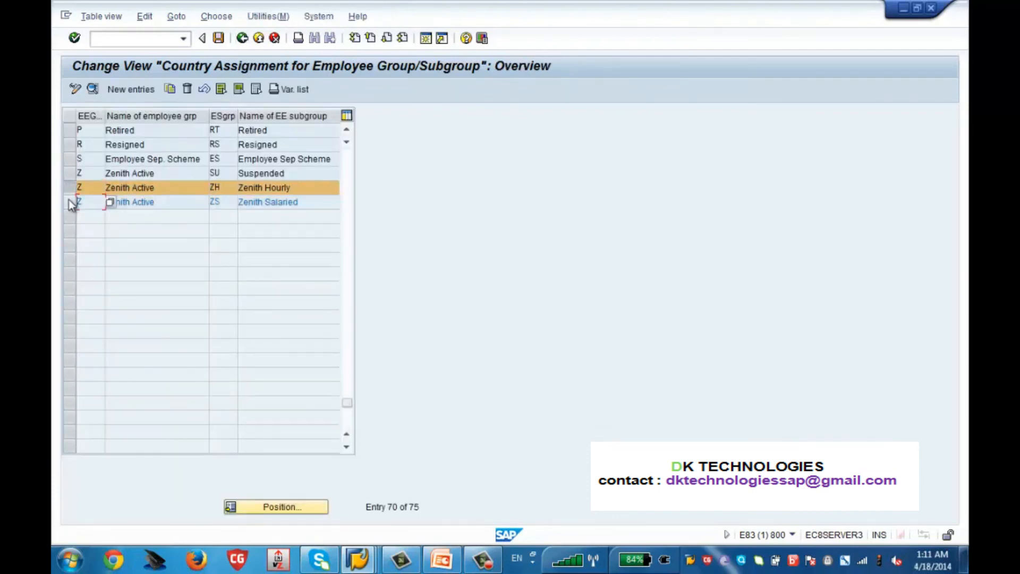
{"action": "left_click", "coordinate": [93, 86]}
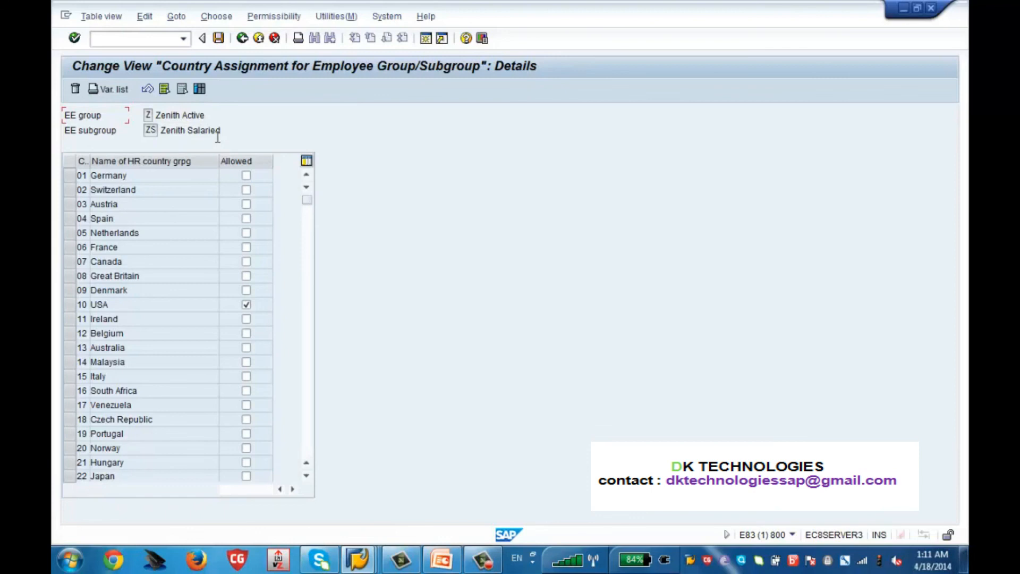
{"action": "left_click", "coordinate": [245, 39]}
{"action": "left_click", "coordinate": [68, 184]}
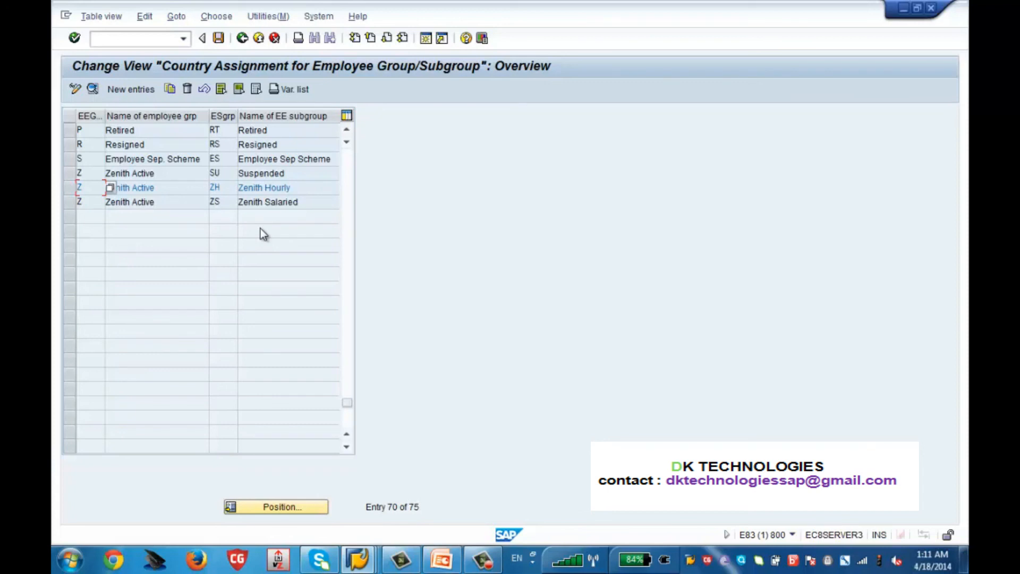
Step: View the countries allowed for group P (Retired) with subgroup RT, return to the overview, and unmark the row
{"action": "left_click", "coordinate": [72, 132]}
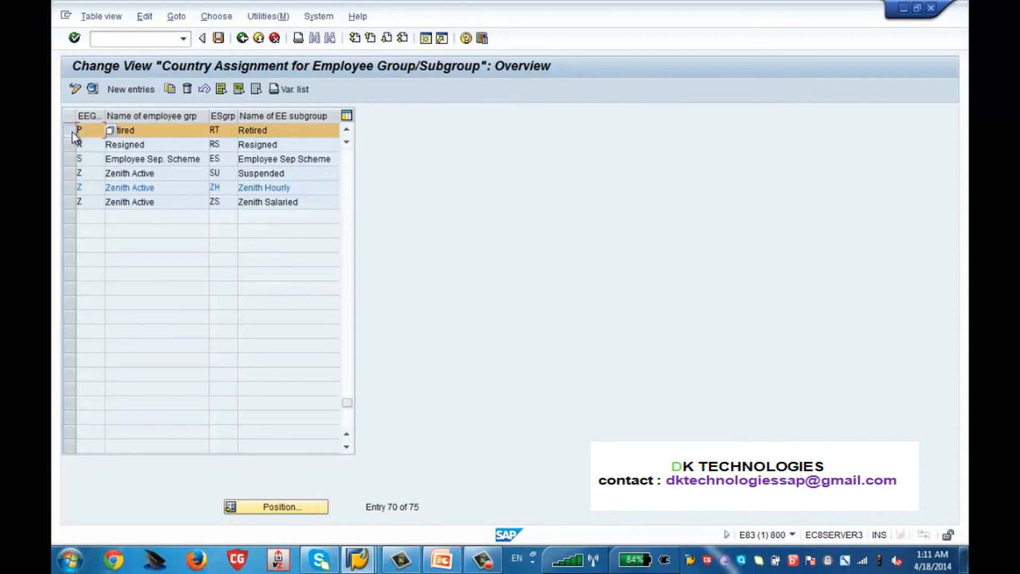
{"action": "left_click", "coordinate": [94, 89]}
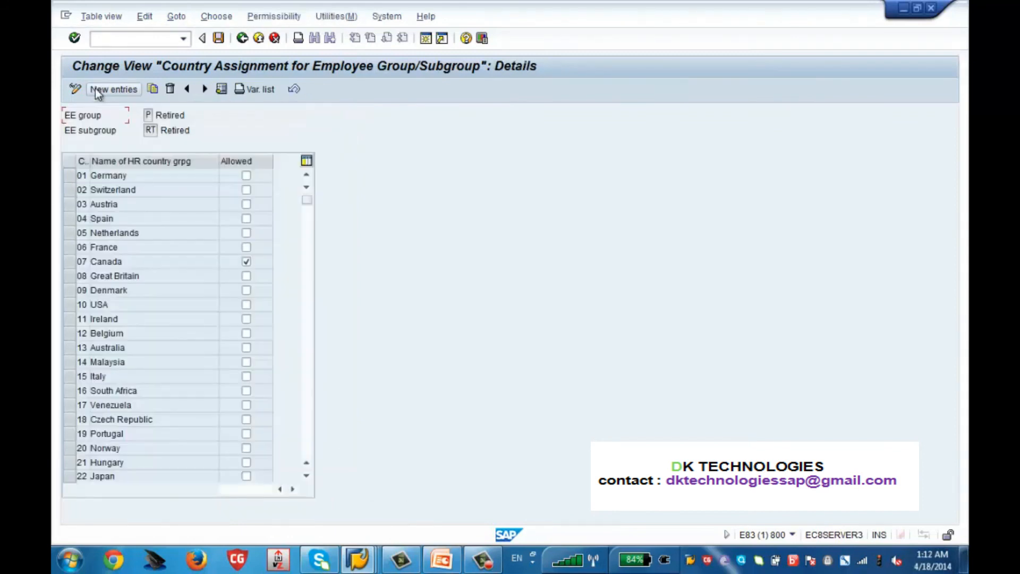
{"action": "left_click", "coordinate": [243, 39]}
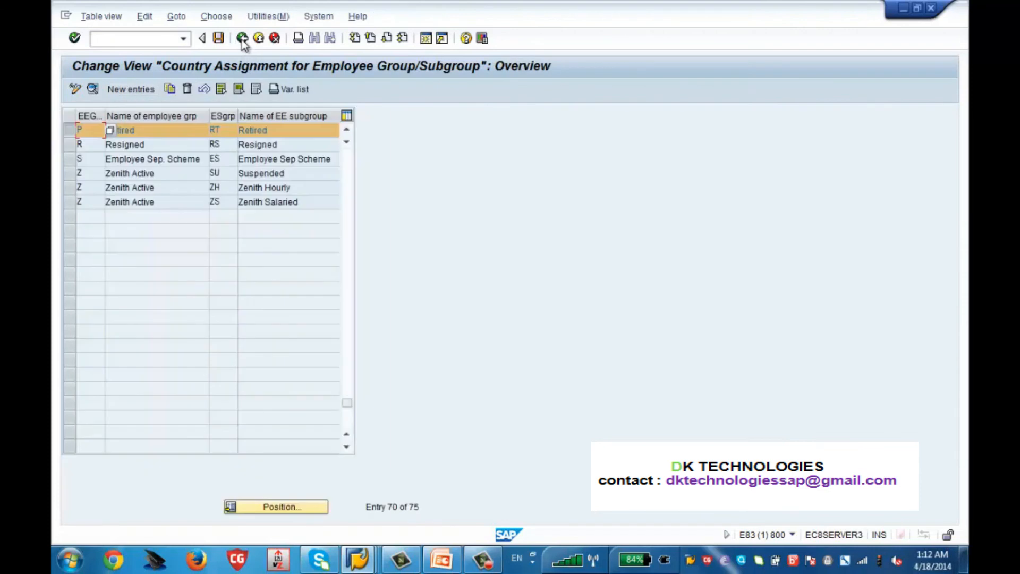
{"action": "left_click", "coordinate": [68, 133]}
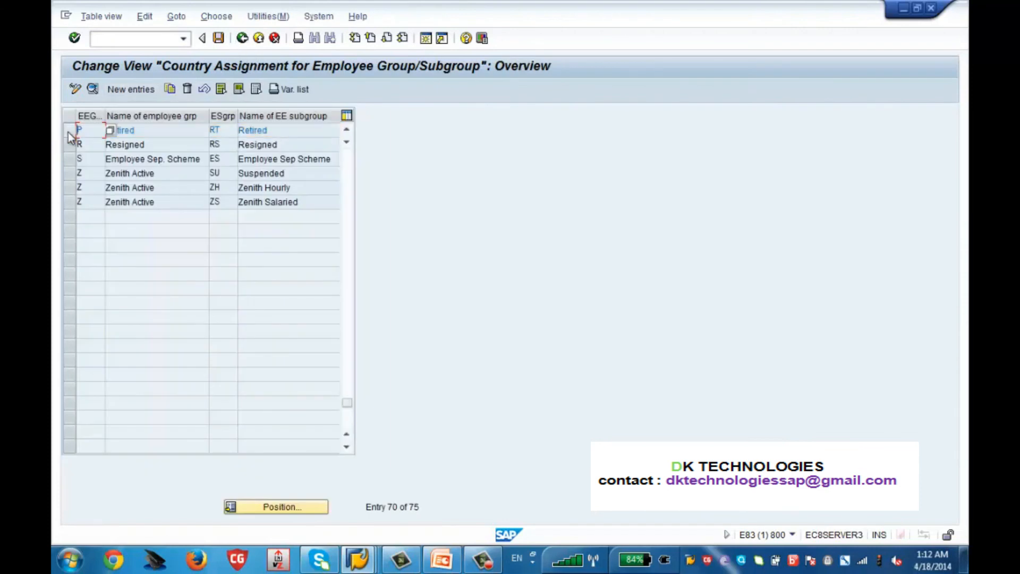
Step: Allow country grouping 10 USA for Zenith Active with subgroup SU (Suspended), and save it under the SAP HCM Training customizing request
{"action": "left_click", "coordinate": [70, 173]}
{"action": "left_click", "coordinate": [93, 88]}
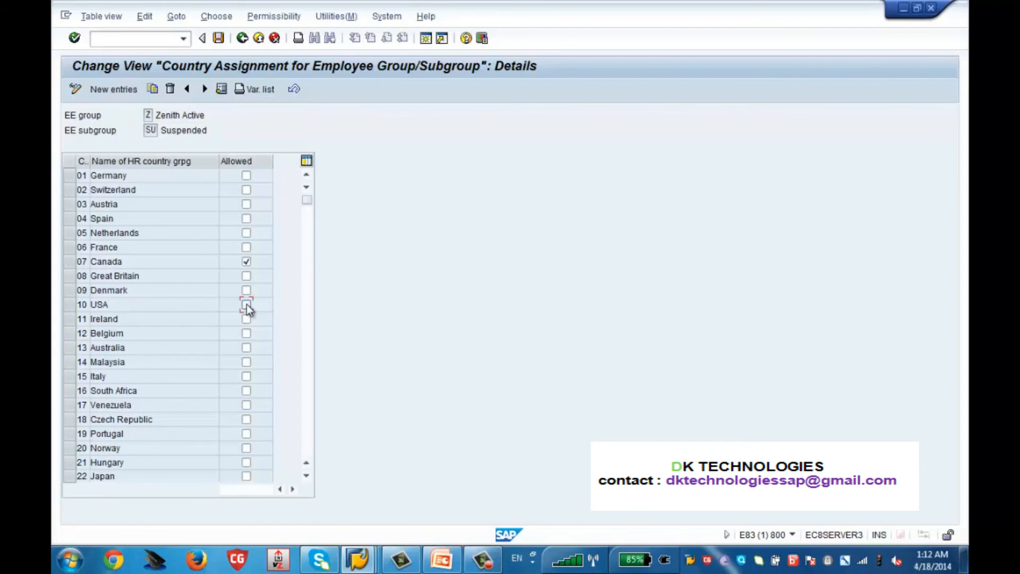
{"action": "left_click", "coordinate": [220, 38]}
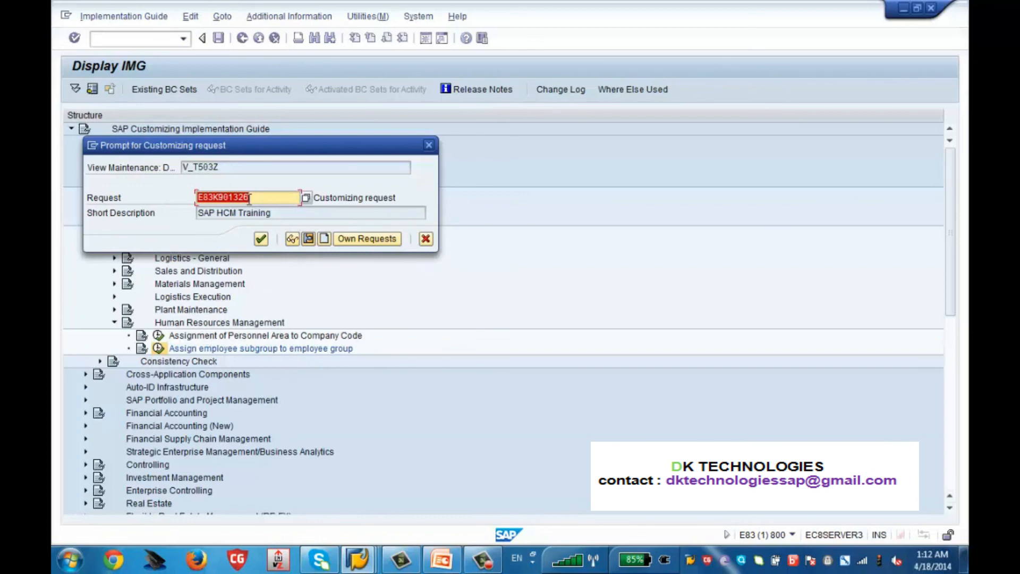
{"action": "left_click", "coordinate": [260, 239]}
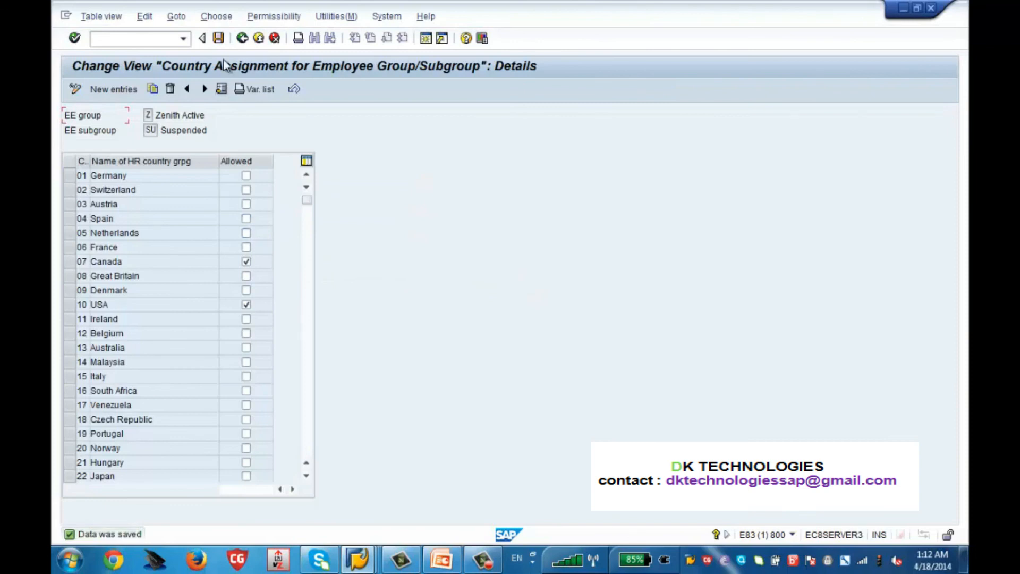
Step: Return to the implementation guide and collapse Human Resources Management under Assignment
{"action": "left_click", "coordinate": [238, 45]}
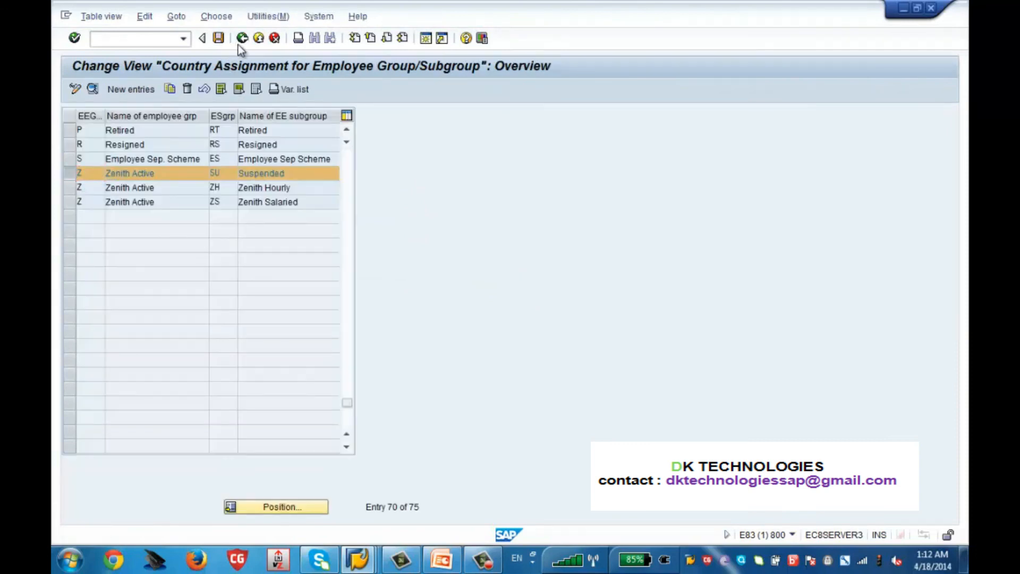
{"action": "left_click", "coordinate": [241, 38]}
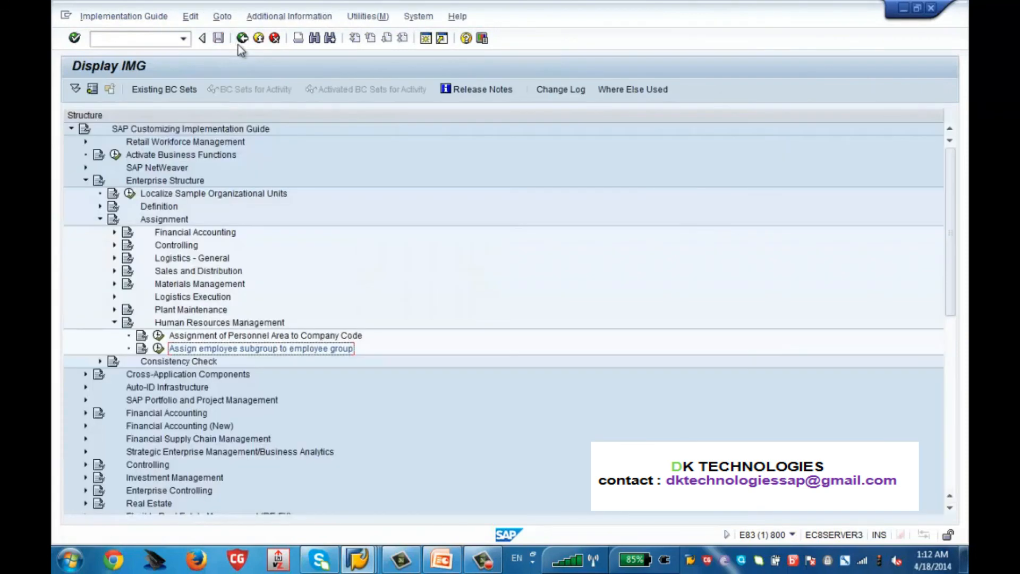
{"action": "left_click", "coordinate": [115, 322]}
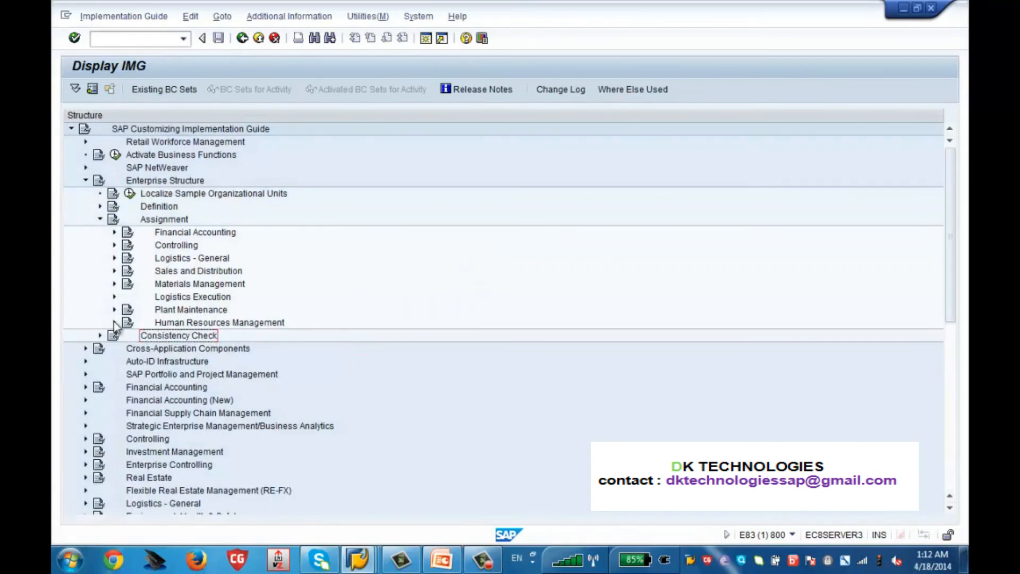